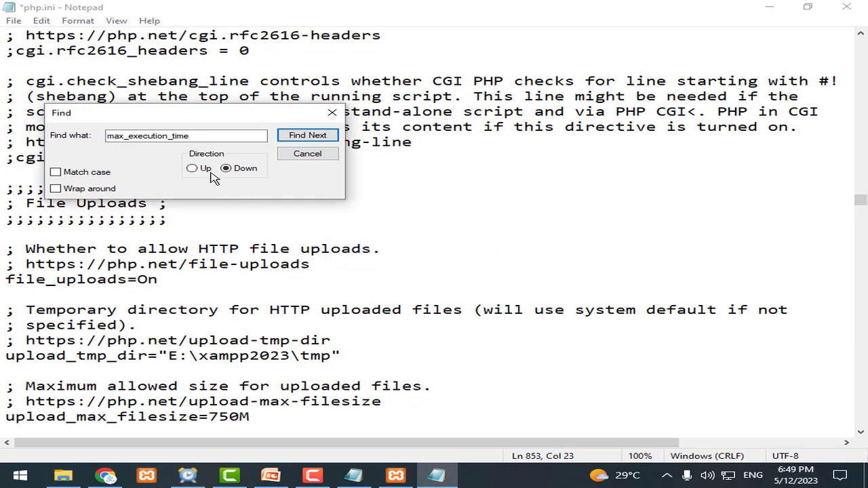
# Step: Find max_execution_time in php.ini and change its value to 6000
pyautogui.click(192, 168)
pyautogui.click(309, 136)
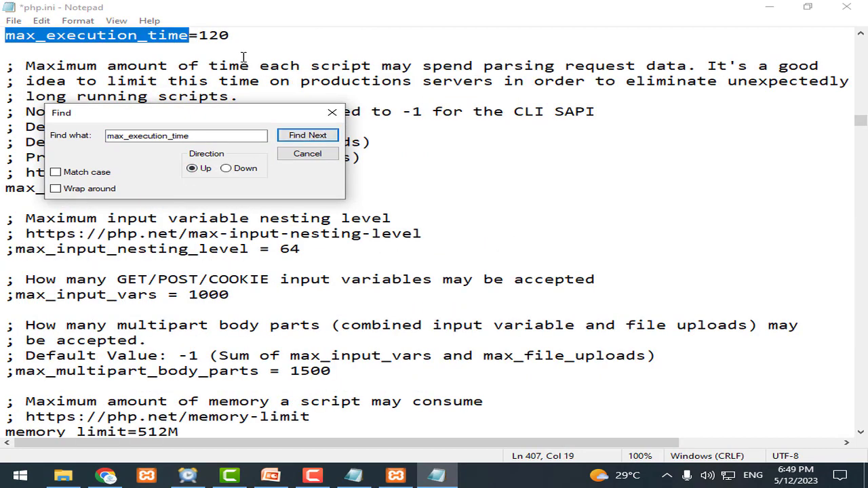
pyautogui.moveTo(219, 35); pyautogui.dragTo(201, 35)
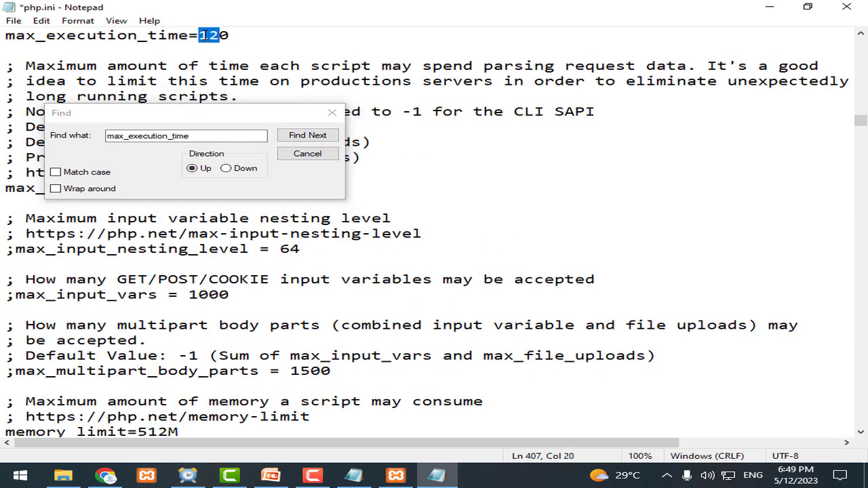
pyautogui.write('6000')
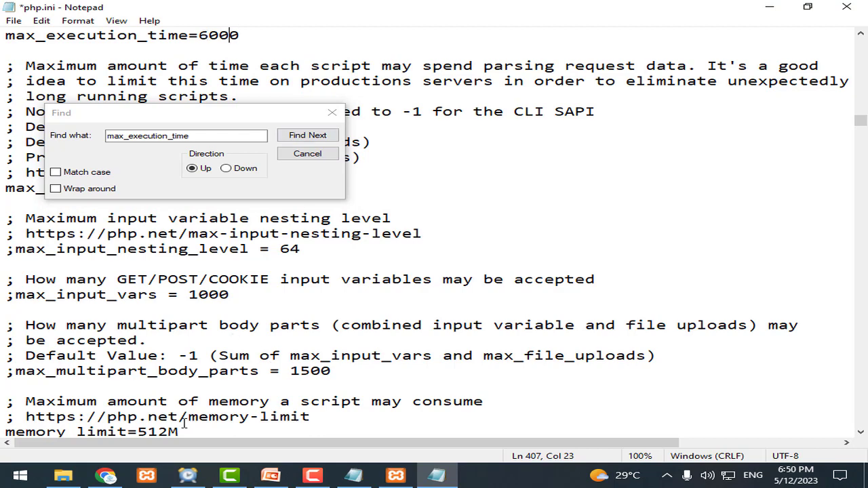
# Step: Copy max_input_time from the setup notes, find it in php.ini, and set it to 6000
pyautogui.click(357, 476)
pyautogui.moveTo(148, 188); pyautogui.dragTo(2, 188)
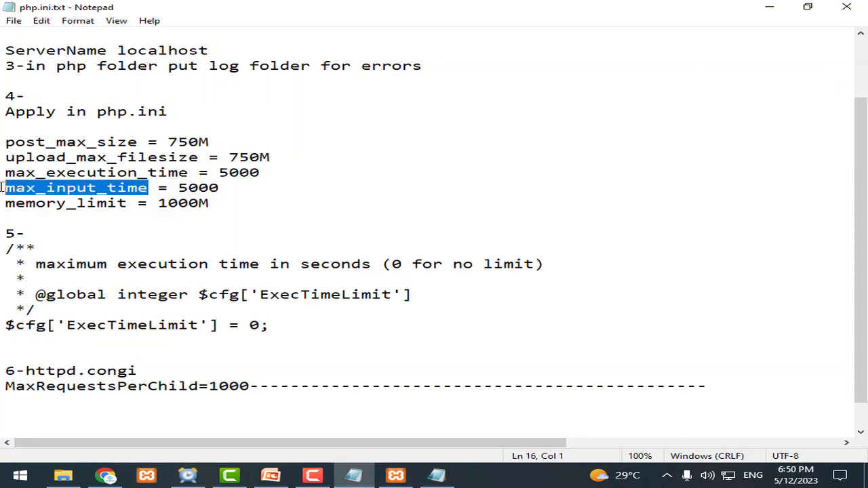
pyautogui.hotkey('ctrl', 'c')
pyautogui.click(437, 475)
pyautogui.click(219, 153)
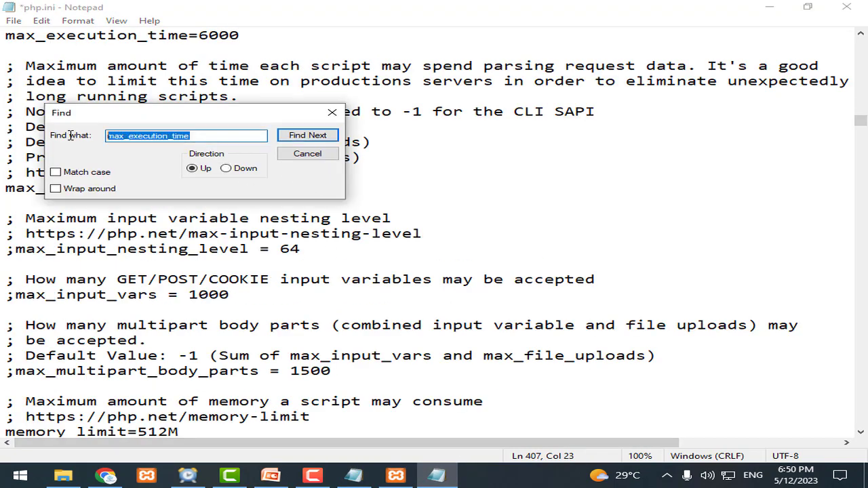
pyautogui.hotkey('ctrl', 'v')
pyautogui.click(230, 169)
pyautogui.click(296, 140)
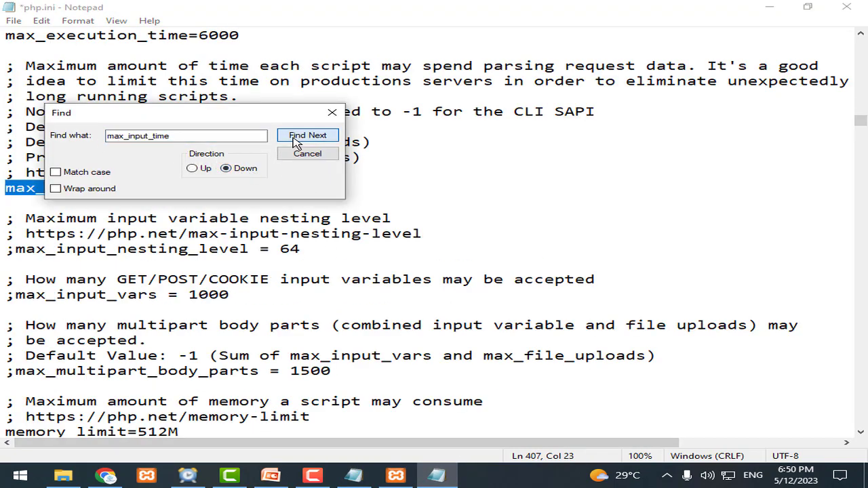
pyautogui.moveTo(295, 113); pyautogui.dragTo(548, 191)
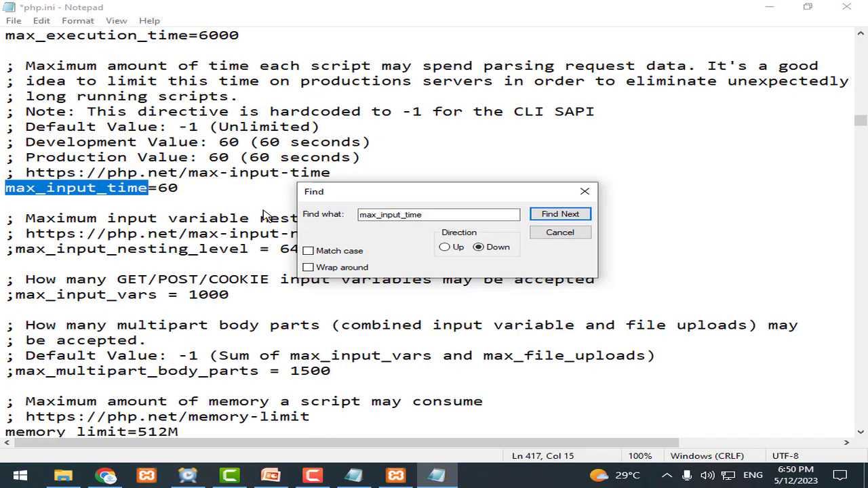
pyautogui.click(169, 188)
pyautogui.write('00')
# Step: Find memory_limit in php.ini and change it from 512M to 2048M
pyautogui.click(353, 474)
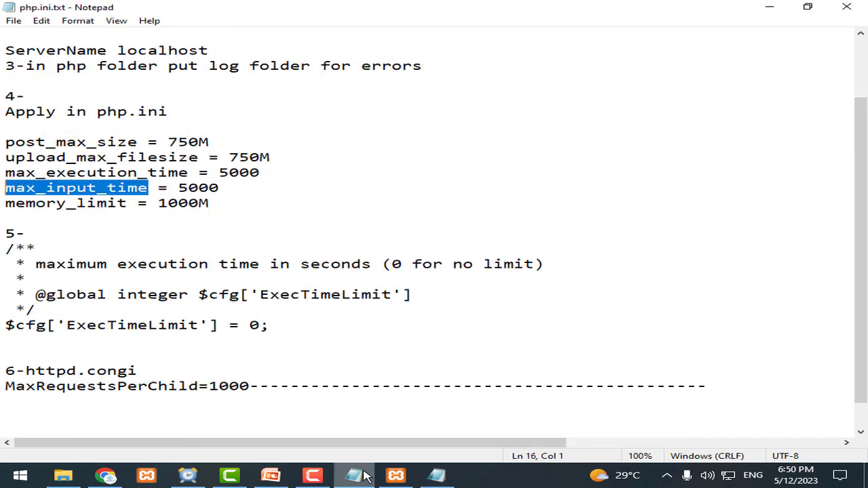
pyautogui.moveTo(126, 202); pyautogui.dragTo(3, 203)
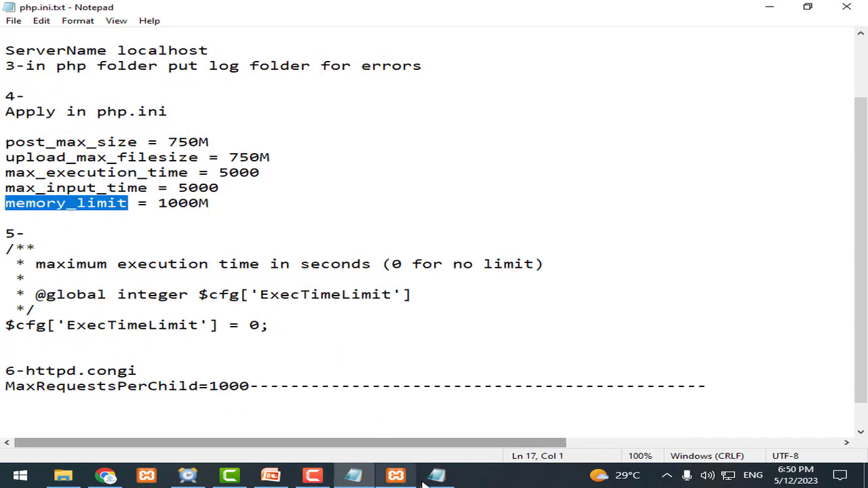
pyautogui.click(436, 475)
pyautogui.doubleClick(390, 214)
pyautogui.hotkey('ctrl', 'v')
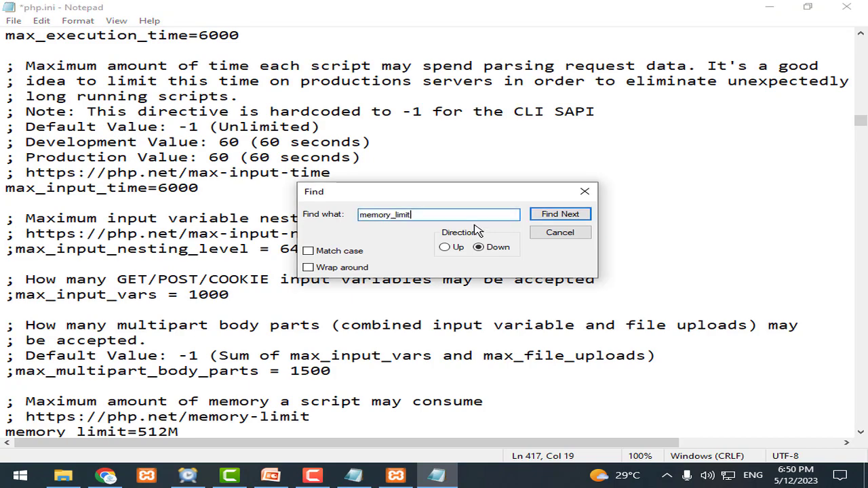
pyautogui.click(560, 214)
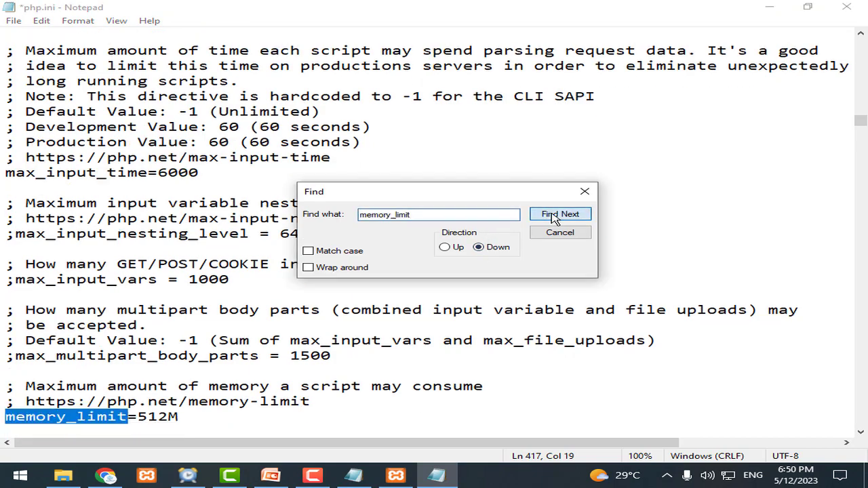
pyautogui.click(584, 191)
pyautogui.scroll(-3, 145, 326)
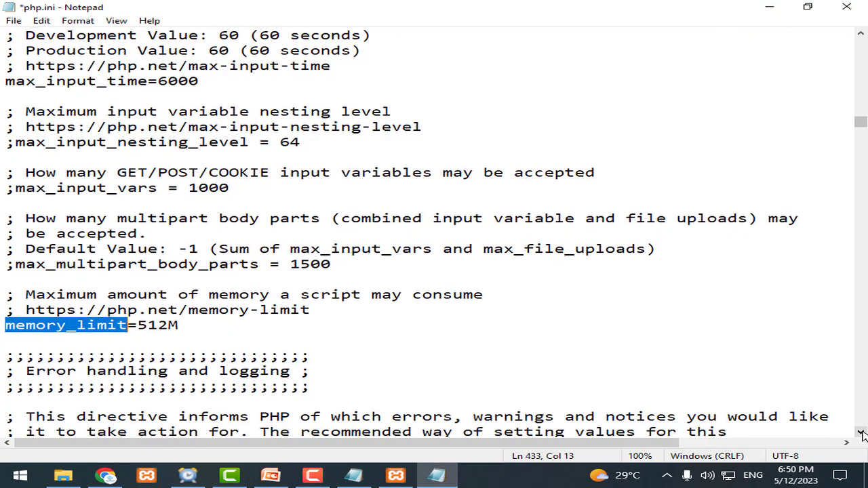
pyautogui.moveTo(147, 309); pyautogui.dragTo(2, 314)
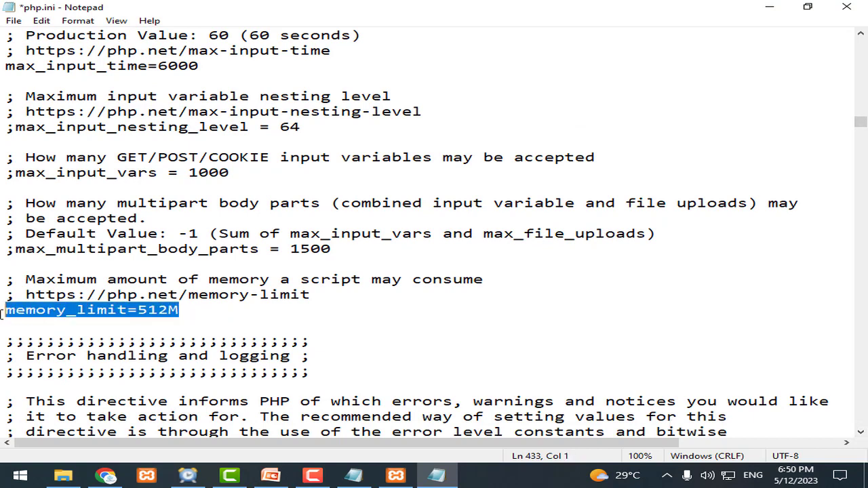
pyautogui.click(170, 310)
pyautogui.moveTo(170, 310); pyautogui.dragTo(139, 310)
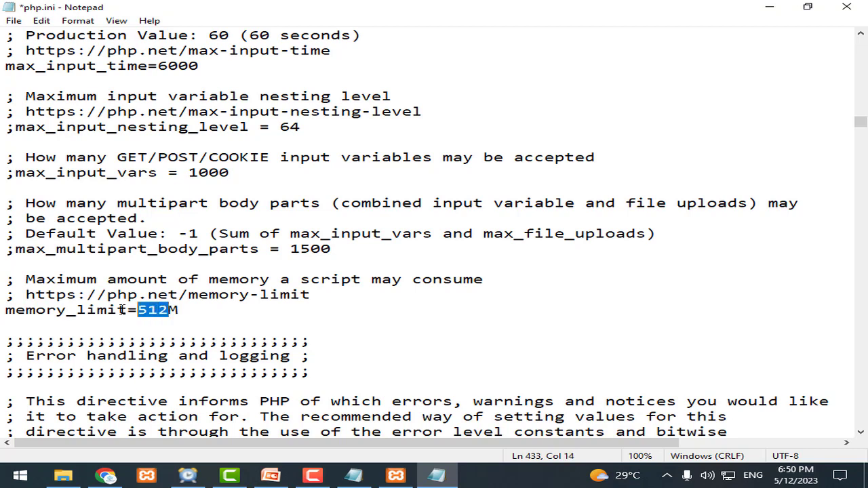
pyautogui.write('2')
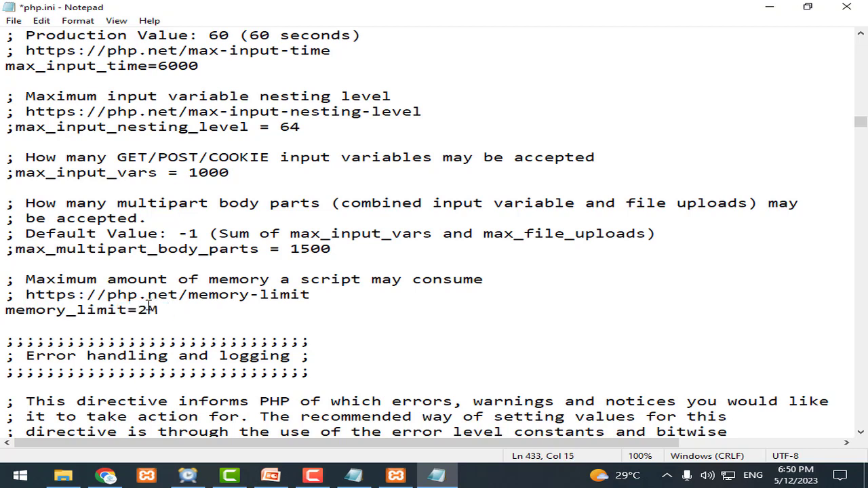
pyautogui.write('048')
pyautogui.tripleClick(157, 309)
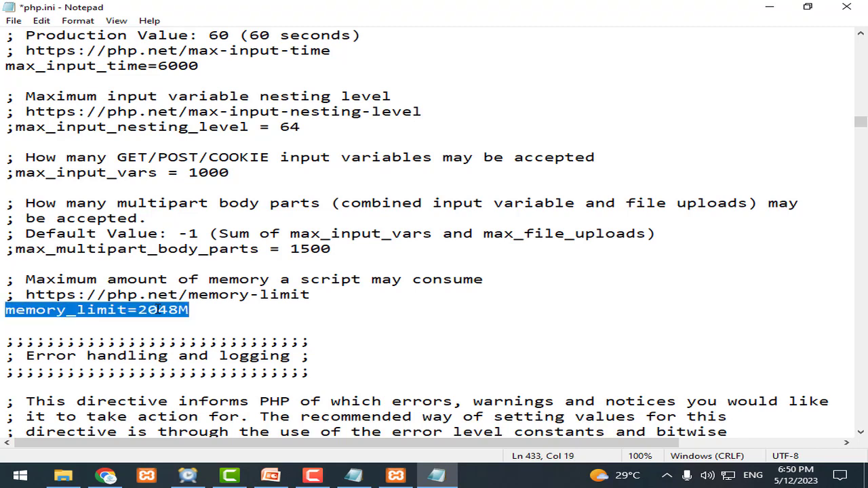
pyautogui.click(161, 309)
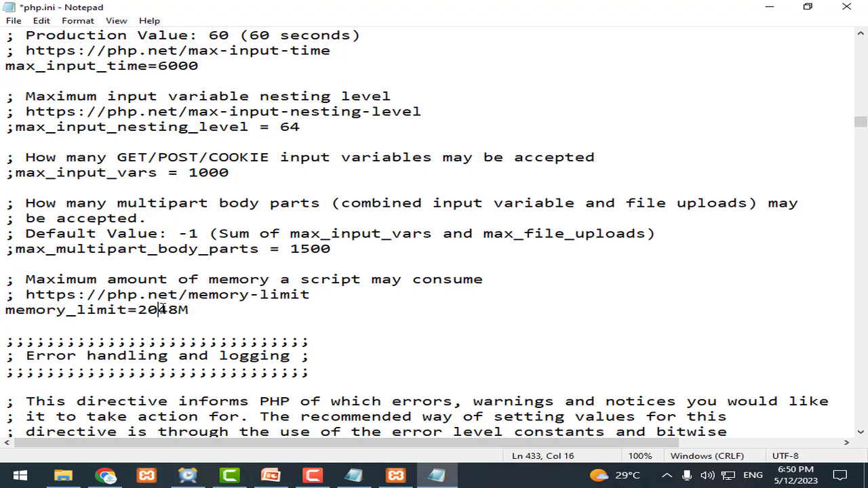
pyautogui.click(14, 20)
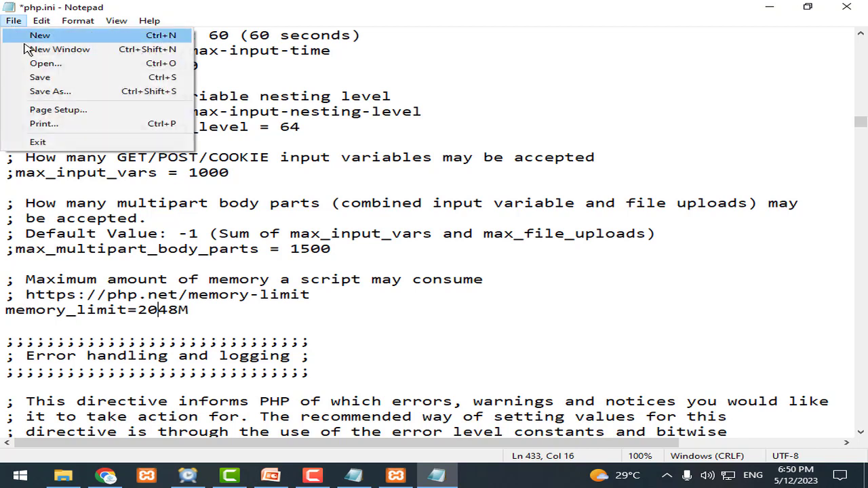
# Step: Save php.ini after checking it against the php.ini.txt notes, close it, and move the xampp folder into 4k
pyautogui.click(41, 78)
pyautogui.click(353, 474)
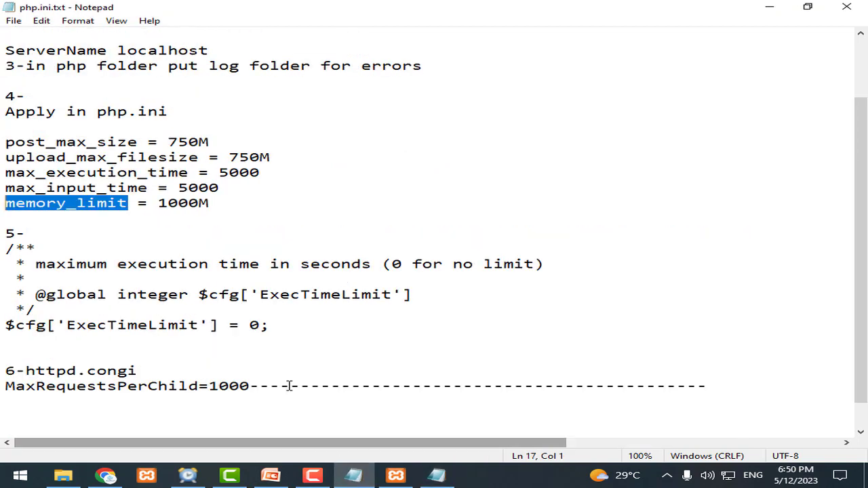
pyautogui.moveTo(224, 203); pyautogui.dragTo(6, 111)
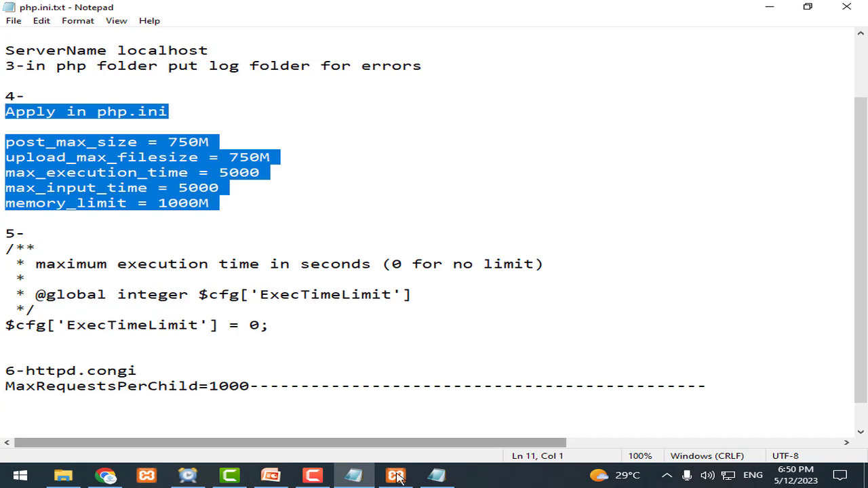
pyautogui.click(436, 475)
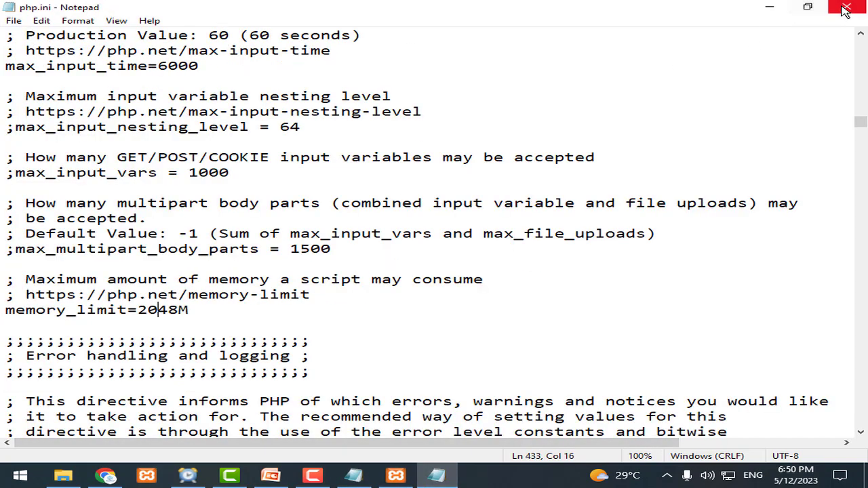
pyautogui.click(13, 21)
pyautogui.click(41, 77)
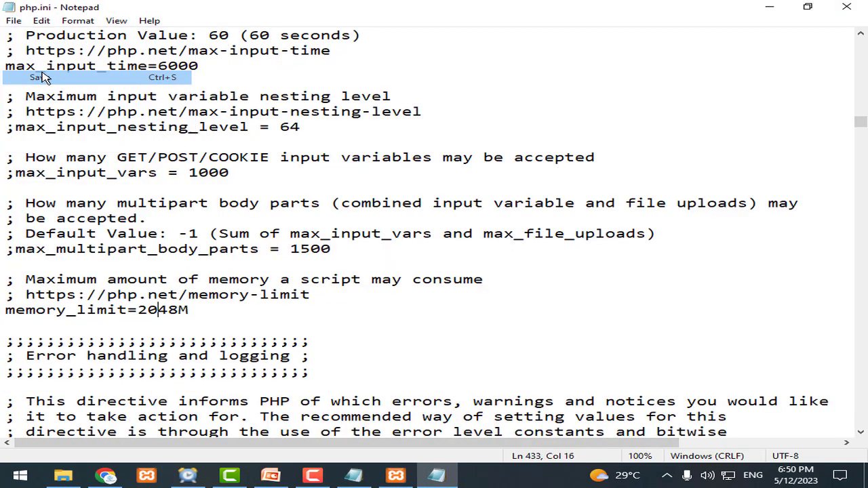
pyautogui.click(842, 10)
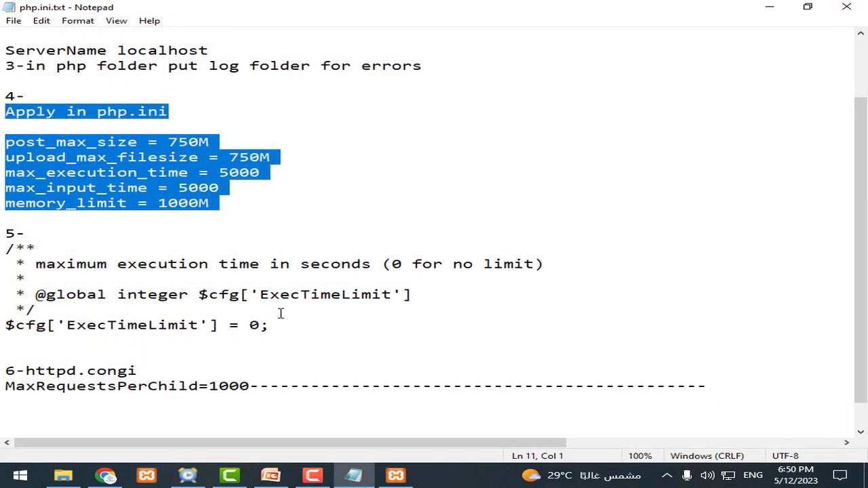
pyautogui.click(63, 475)
pyautogui.moveTo(199, 292); pyautogui.dragTo(252, 174)
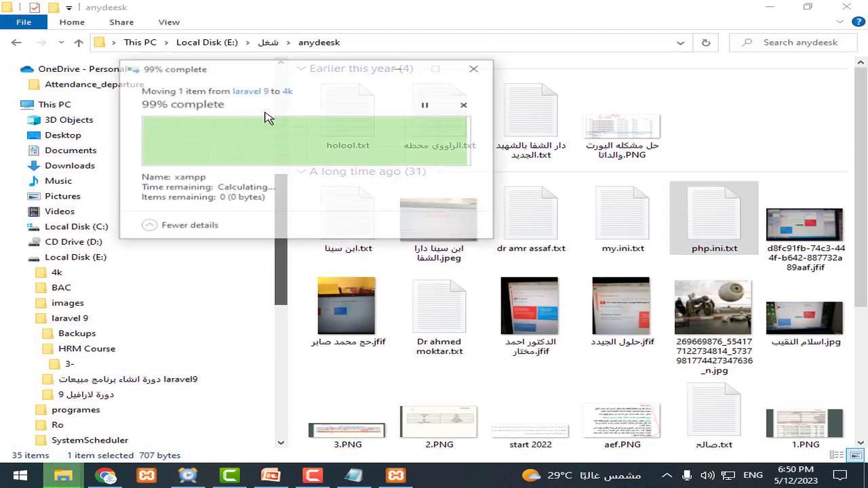
# Step: Browse to the phpMyAdmin folder inside E:\xampp2023
pyautogui.click(75, 257)
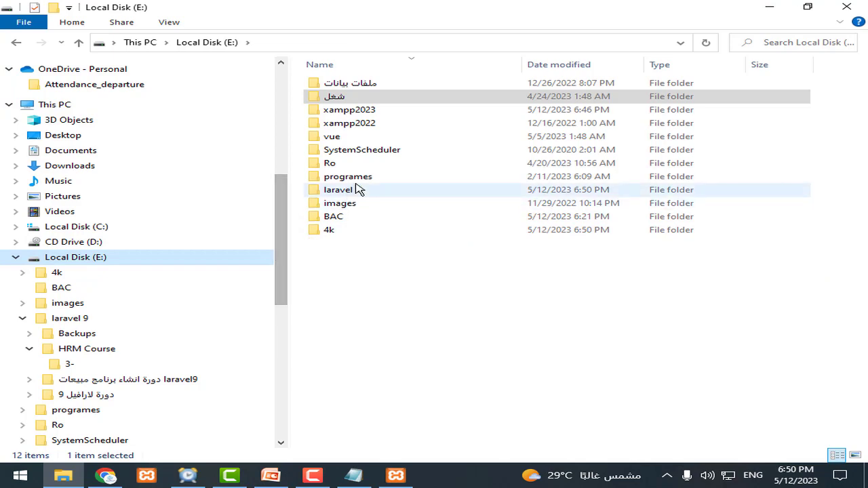
pyautogui.click(393, 111)
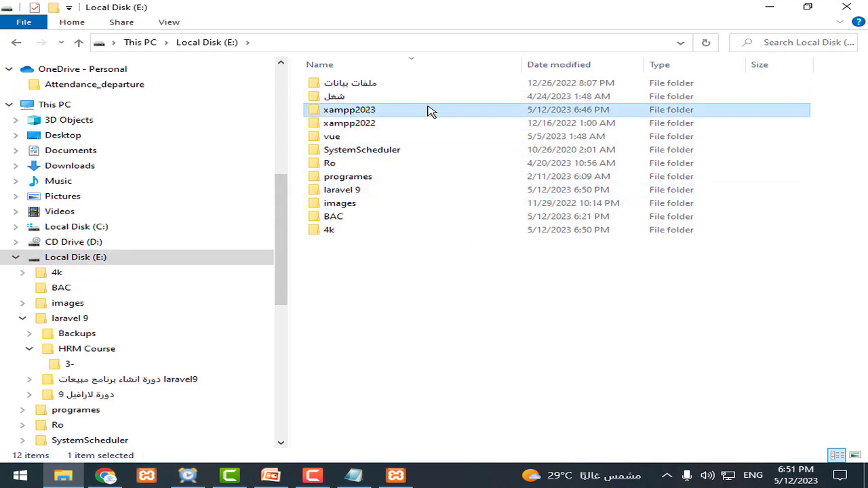
pyautogui.doubleClick(394, 112)
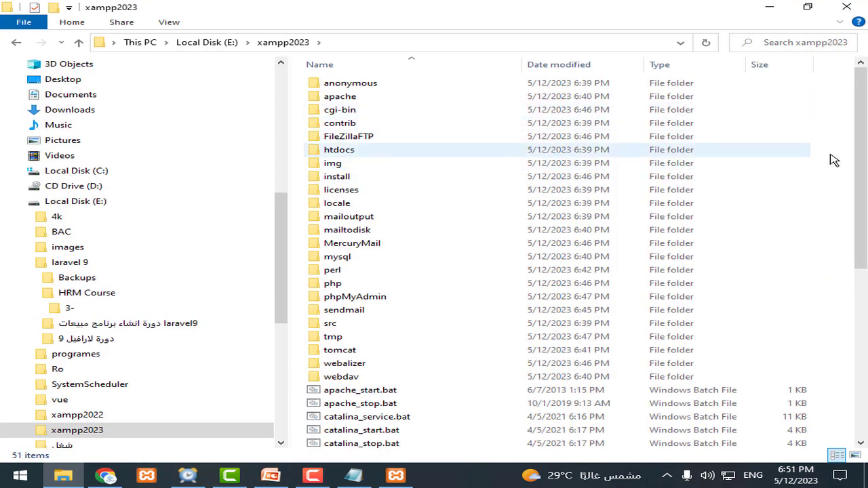
pyautogui.moveTo(861, 153); pyautogui.dragTo(861, 214)
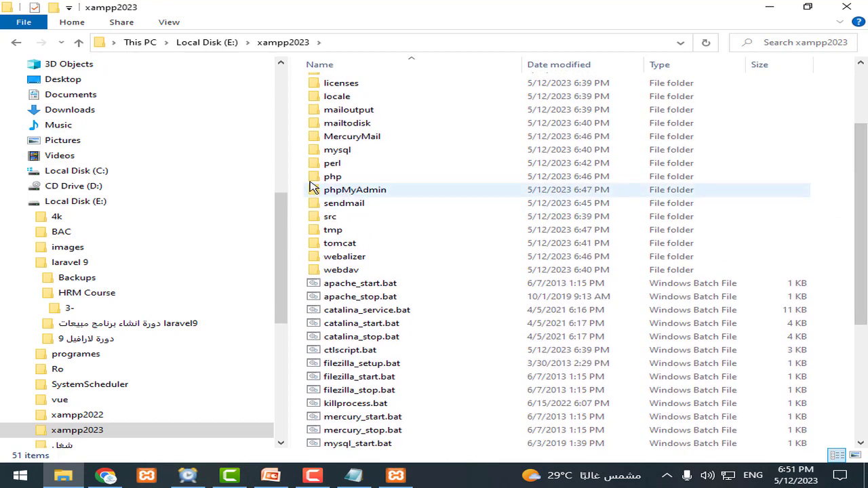
pyautogui.doubleClick(347, 191)
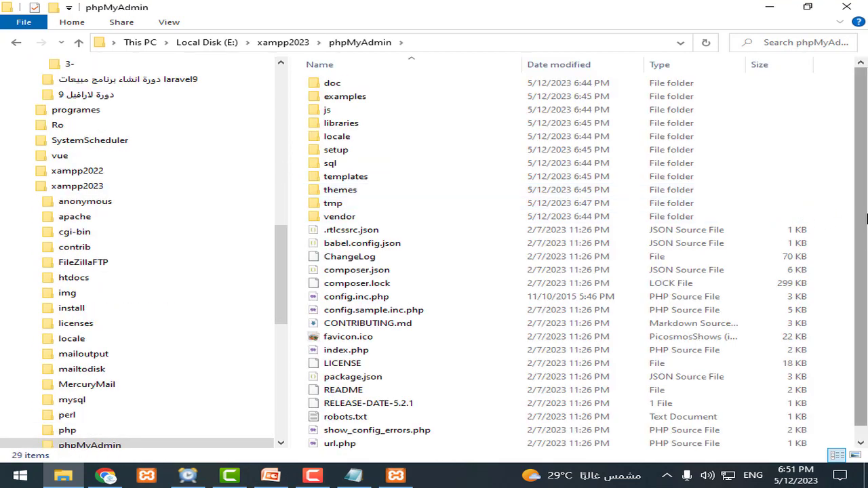
pyautogui.moveTo(866, 218); pyautogui.dragTo(866, 198)
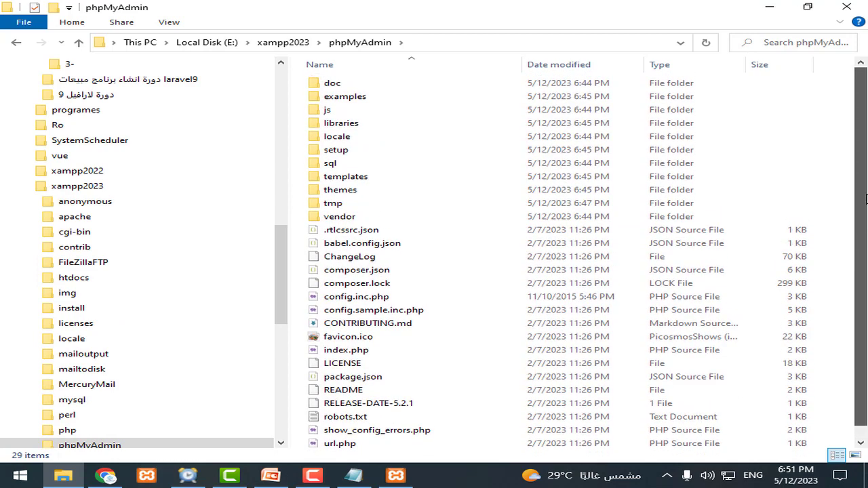
# Step: Look up the ExecTimeLimit setting in the php.ini.txt notes
pyautogui.click(354, 475)
pyautogui.click(168, 272)
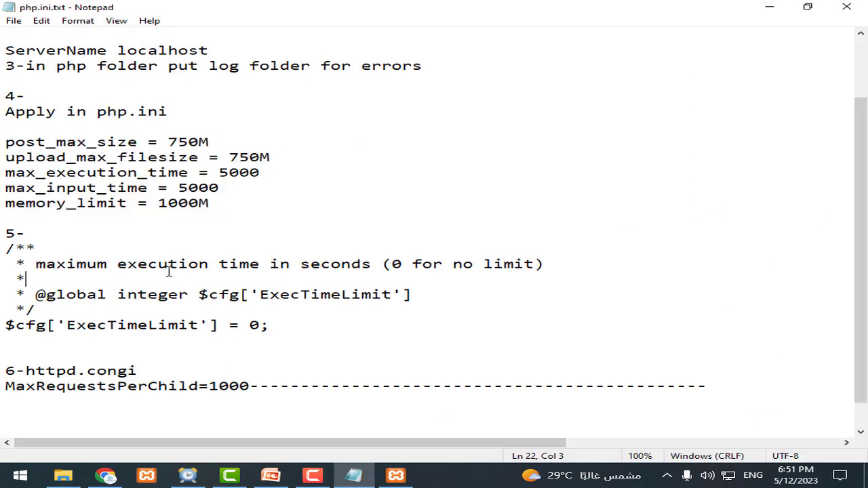
pyautogui.doubleClick(167, 325)
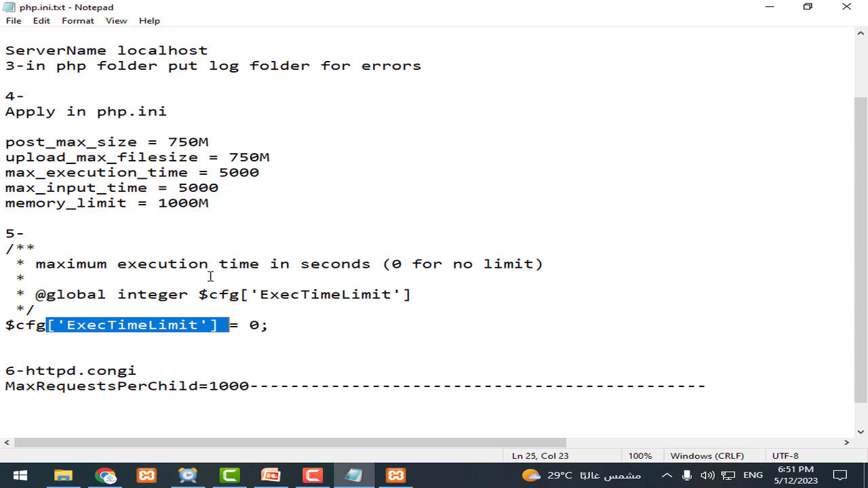
pyautogui.doubleClick(178, 264)
pyautogui.doubleClick(316, 294)
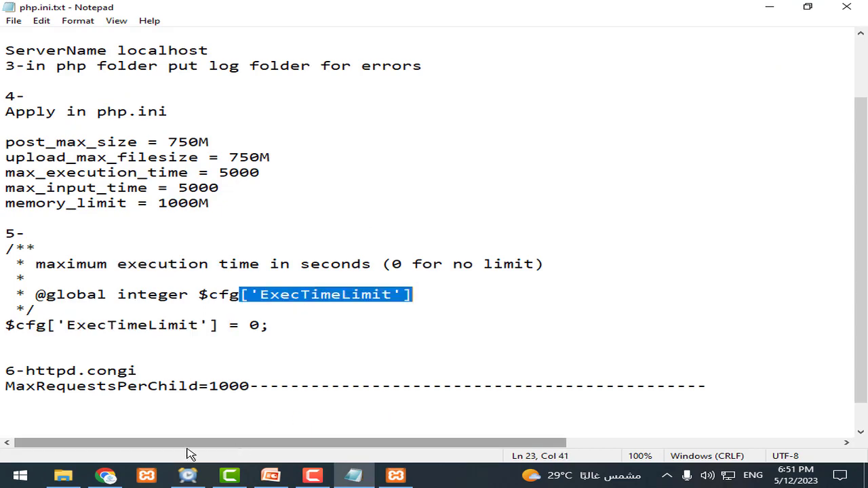
# Step: Open the libraries folder and edit config.default.php with Notepad++
pyautogui.click(63, 475)
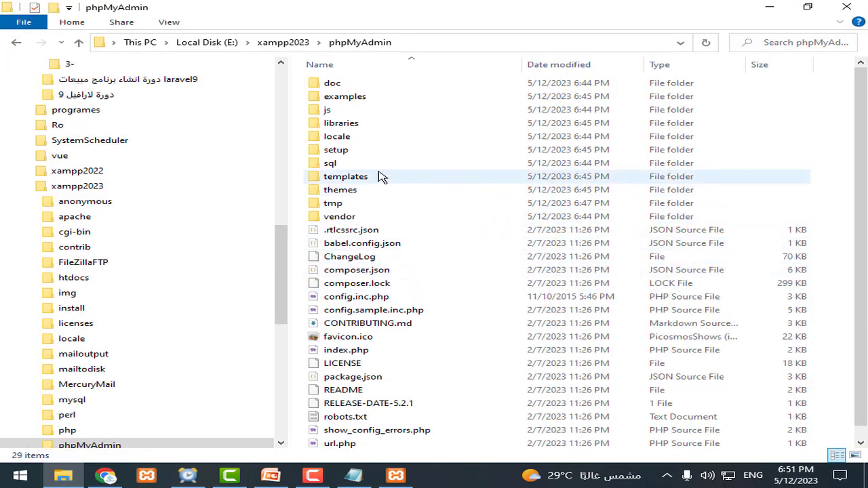
pyautogui.scroll(-1, 859, 242)
pyautogui.scroll(-1, 556, 258)
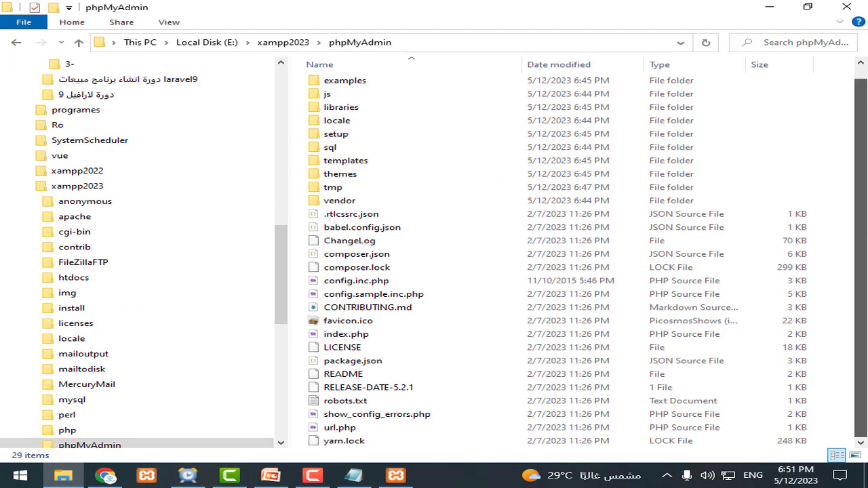
pyautogui.scroll(1, 556, 258)
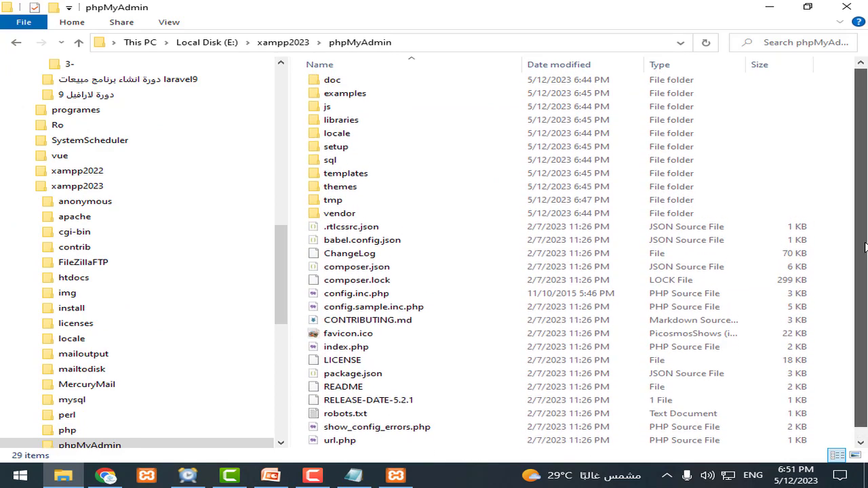
pyautogui.click(359, 130)
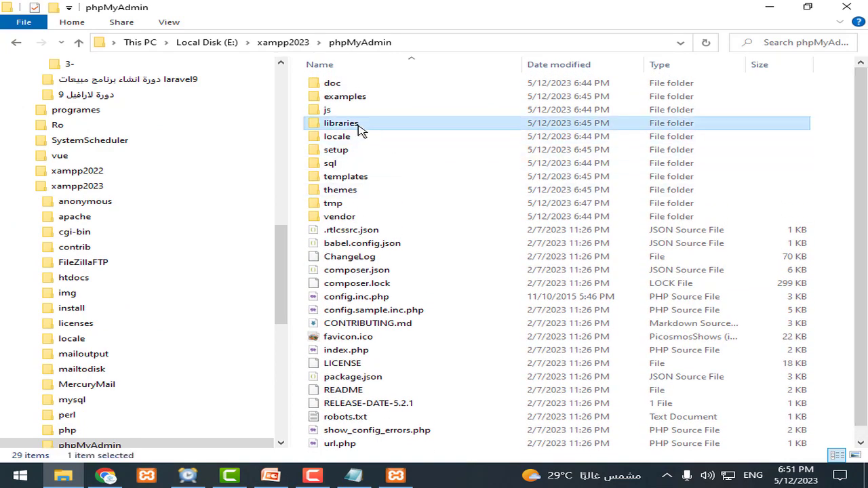
pyautogui.doubleClick(400, 131)
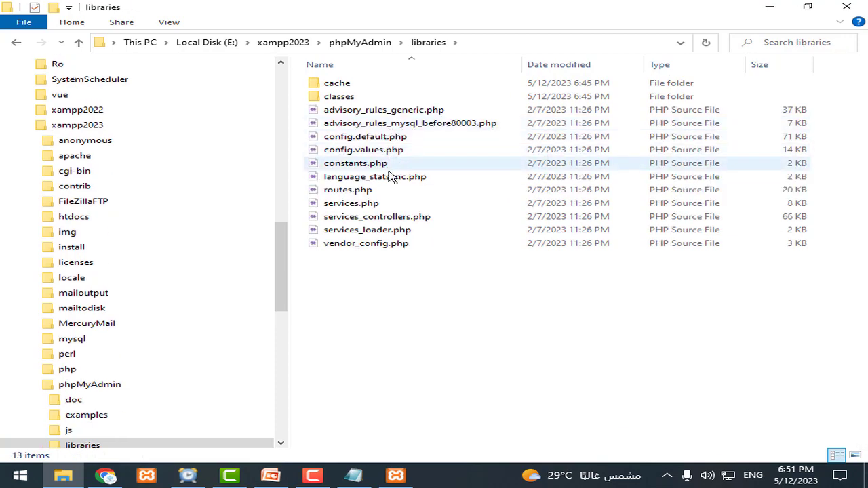
pyautogui.click(383, 137)
pyautogui.rightClick(383, 137)
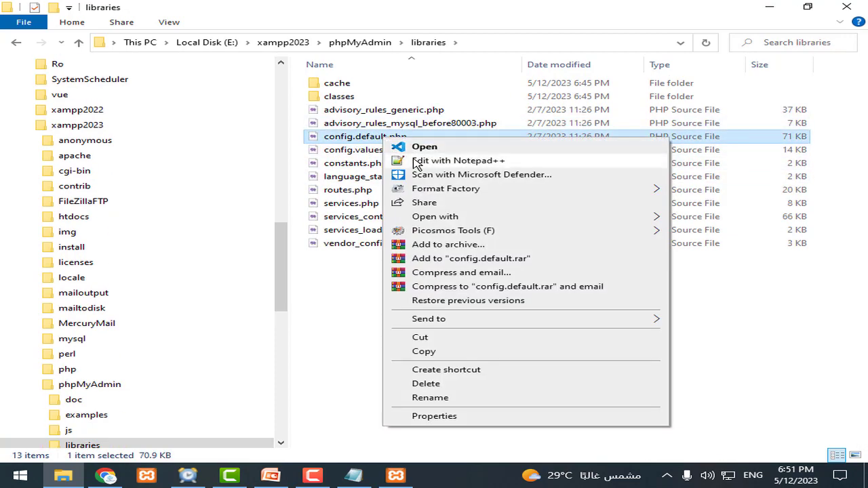
pyautogui.click(417, 161)
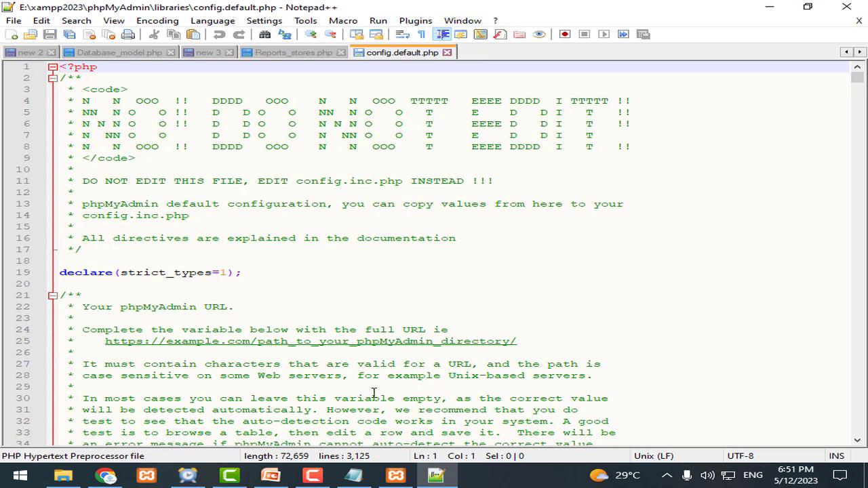
# Step: Copy ExecTimeLimit from the notes and locate it on line 718 of config.default.php
pyautogui.click(353, 475)
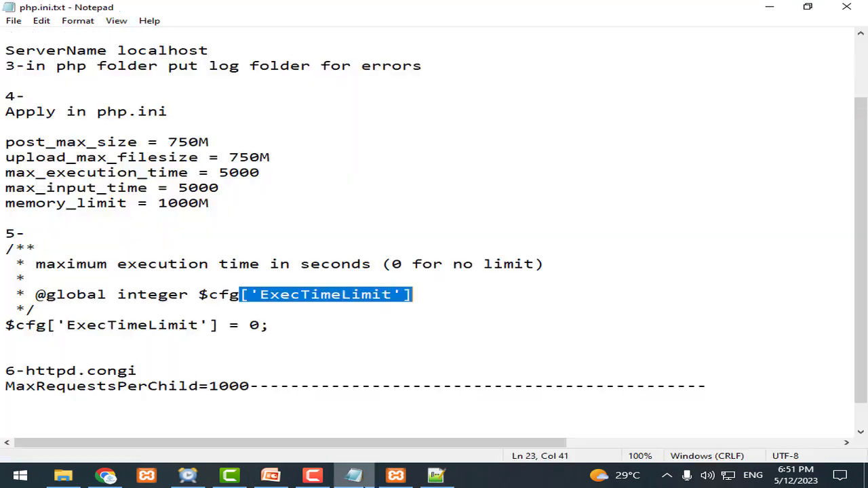
pyautogui.click(333, 306)
pyautogui.moveTo(393, 296); pyautogui.dragTo(263, 296)
pyautogui.hotkey('ctrl', 'c')
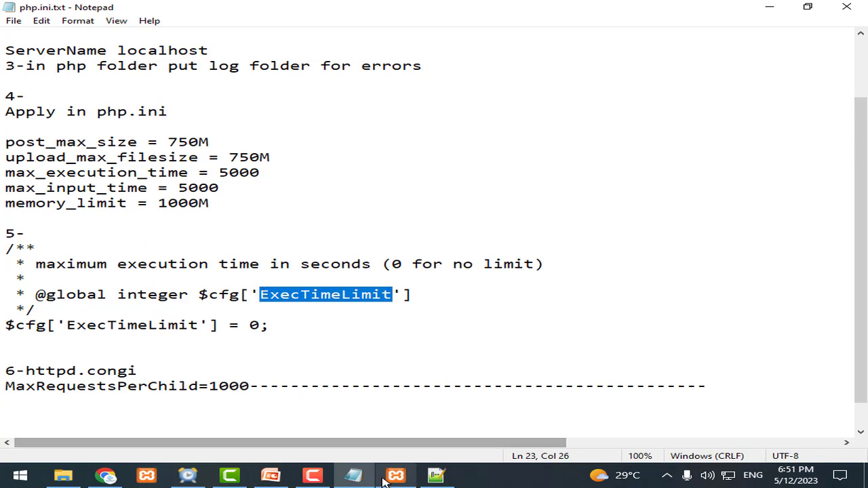
pyautogui.click(436, 475)
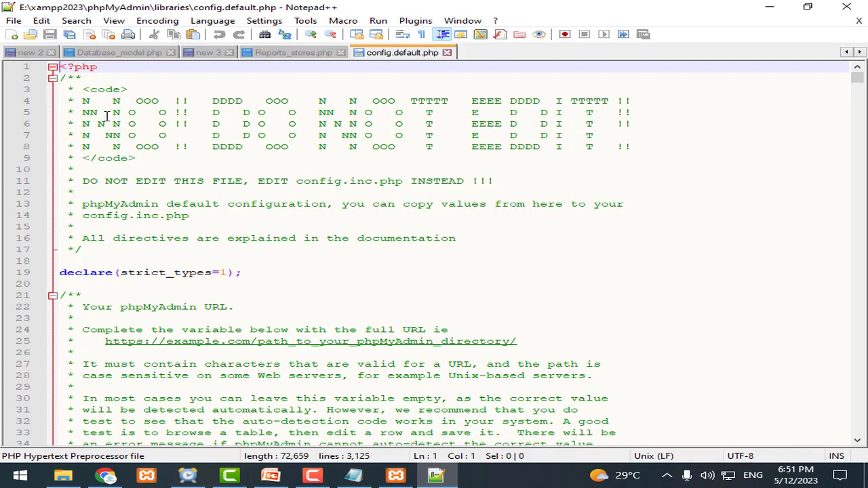
pyautogui.hotkey('ctrl', 'f')
pyautogui.hotkey('ctrl', 'v')
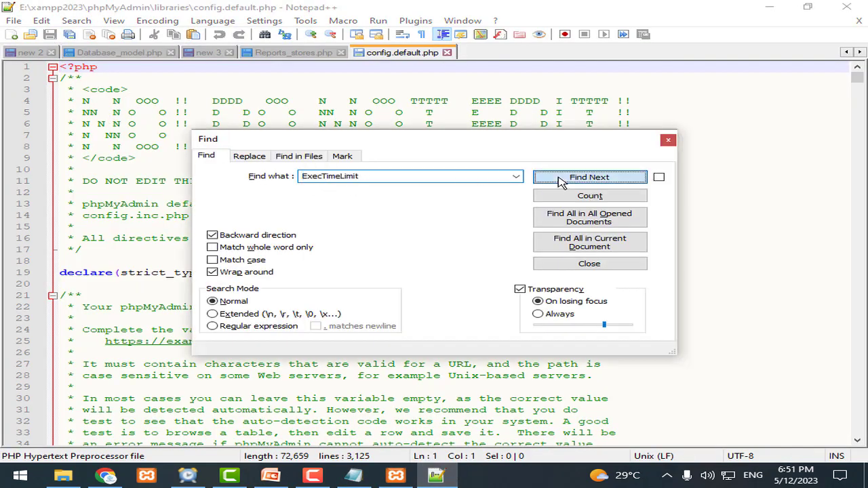
pyautogui.click(589, 177)
pyautogui.click(667, 141)
# Step: Change ExecTimeLimit from 300 to 0 and save config.default.php
pyautogui.click(267, 249)
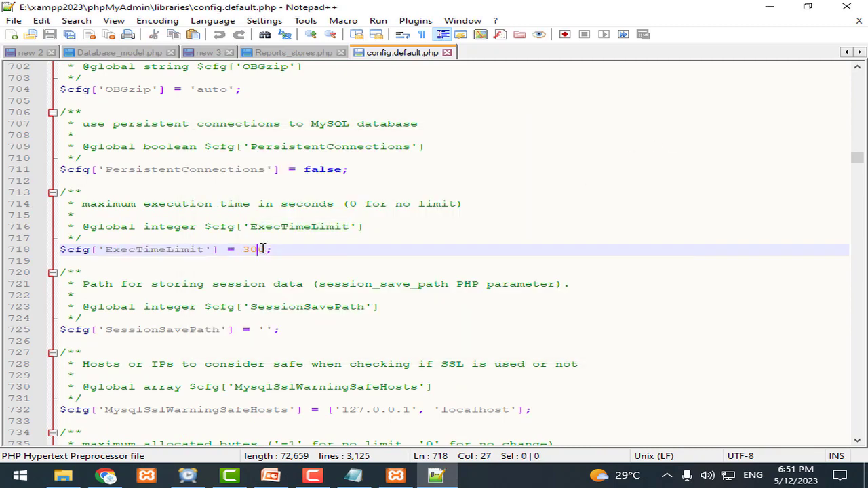
pyautogui.doubleClick(268, 249)
pyautogui.write('0')
pyautogui.hotkey('ctrl', 's')
pyautogui.doubleClick(305, 205)
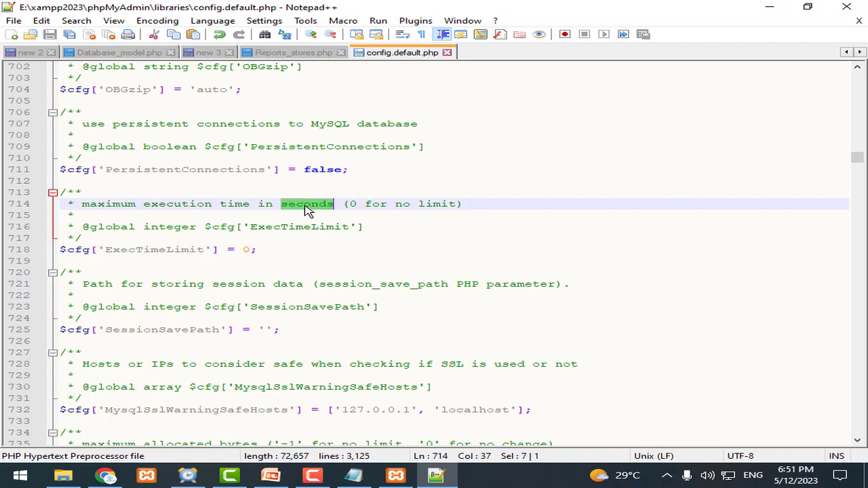
pyautogui.tripleClick(425, 210)
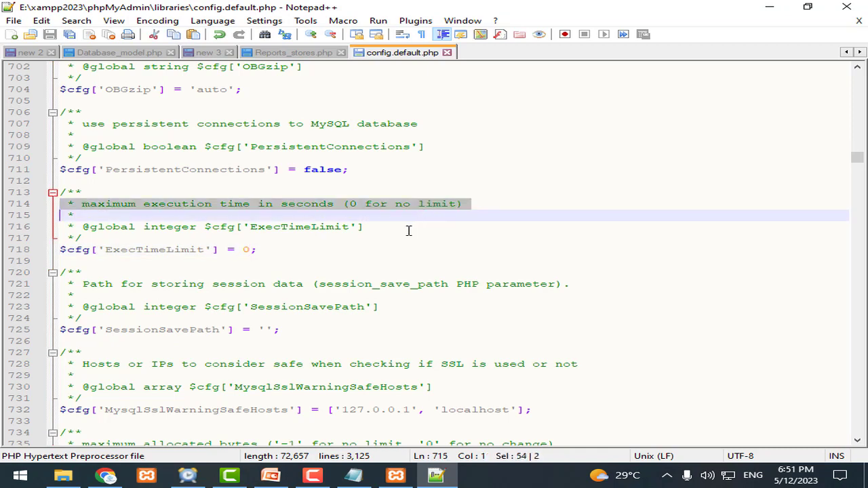
pyautogui.click(396, 474)
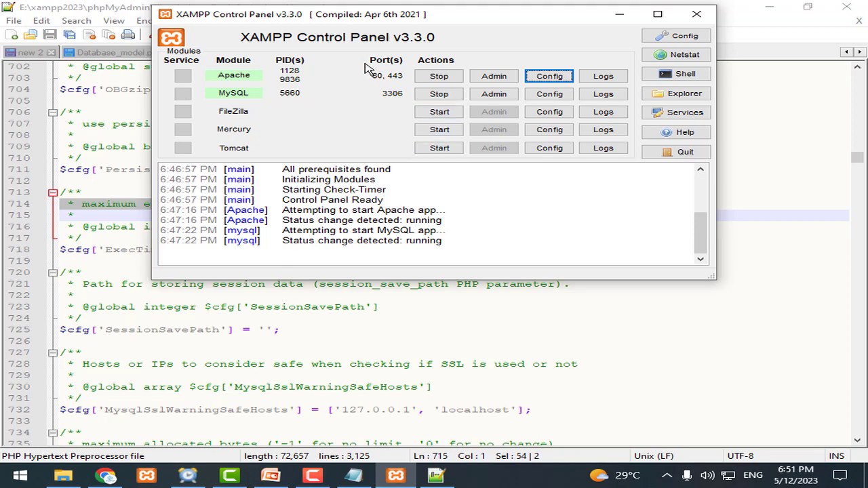
# Step: Stop the Apache and MySQL servers, then close XAMPP Control Panel
pyautogui.moveTo(343, 14); pyautogui.dragTo(341, 42)
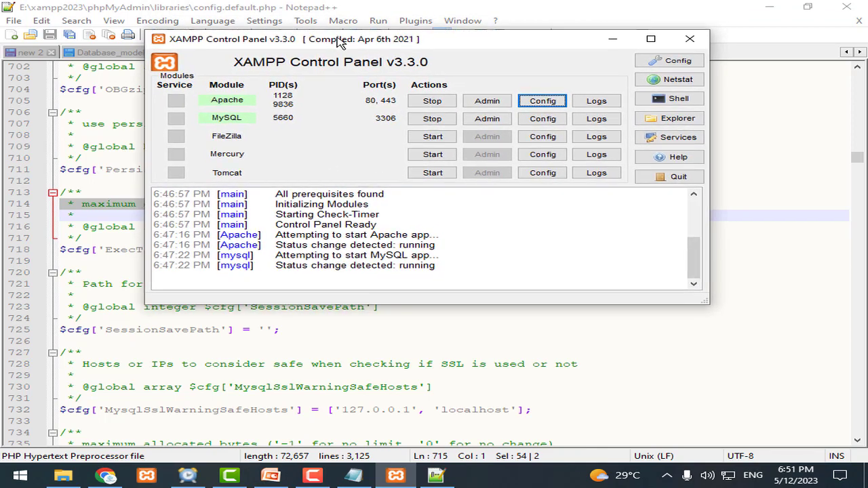
pyautogui.click(432, 101)
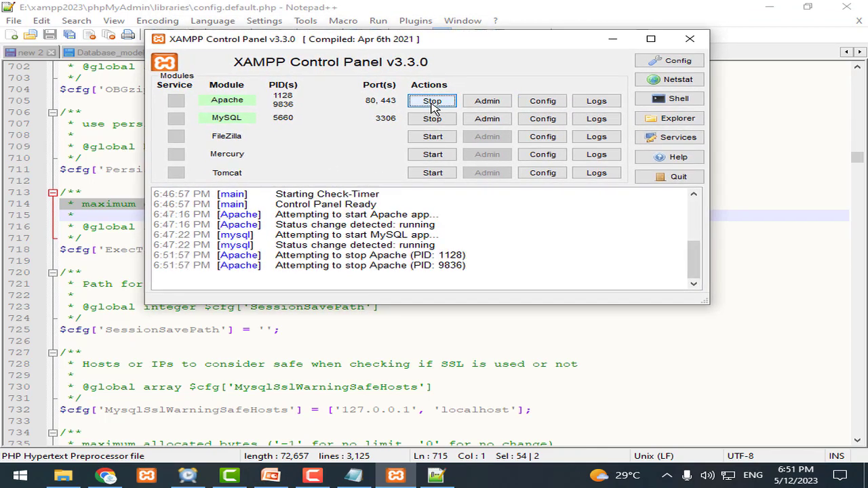
pyautogui.click(434, 121)
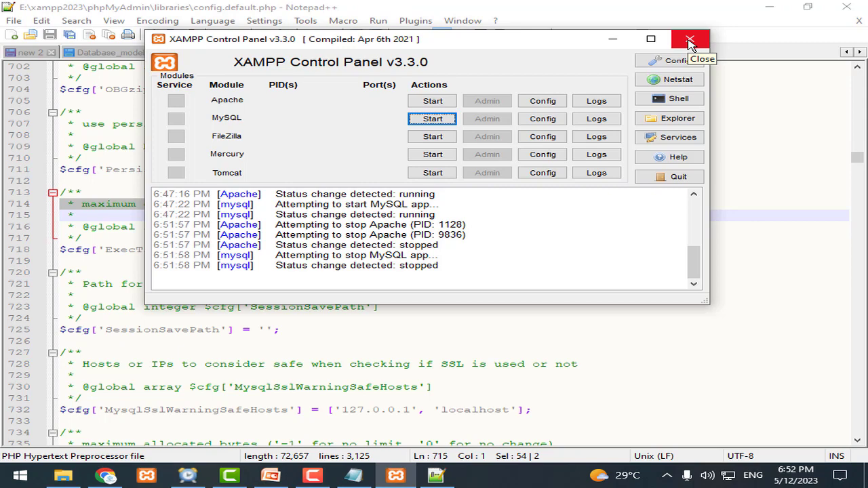
pyautogui.click(690, 42)
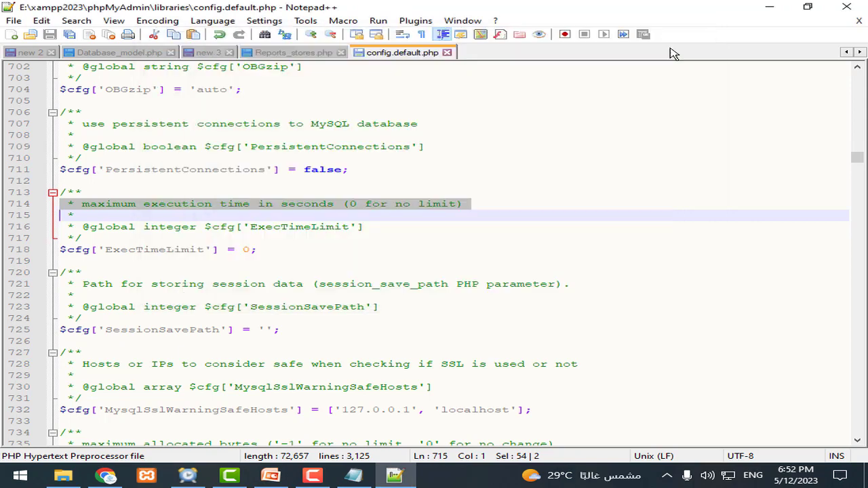
# Step: Run xampp-control.exe from the xampp2023 folder as administrator
pyautogui.click(63, 474)
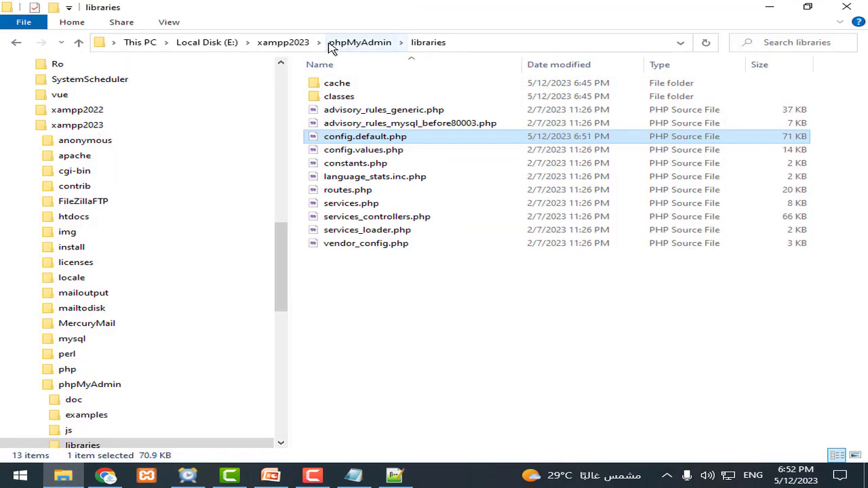
pyautogui.click(303, 46)
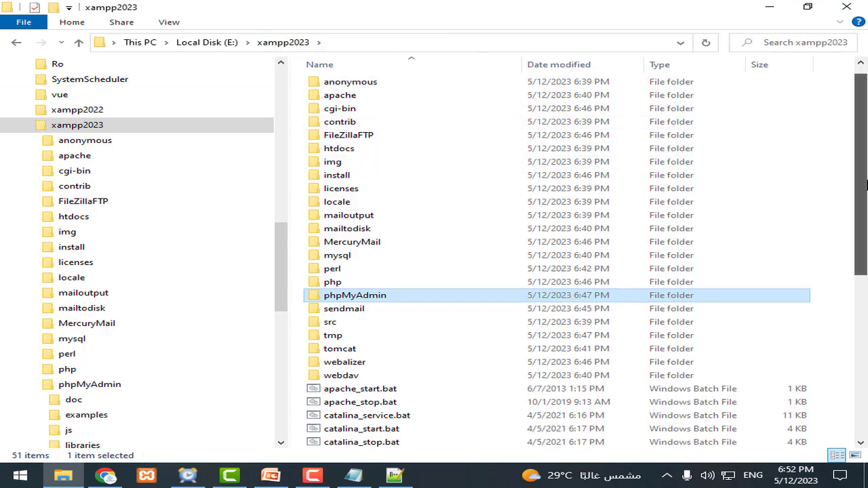
pyautogui.moveTo(860, 170); pyautogui.dragTo(864, 327)
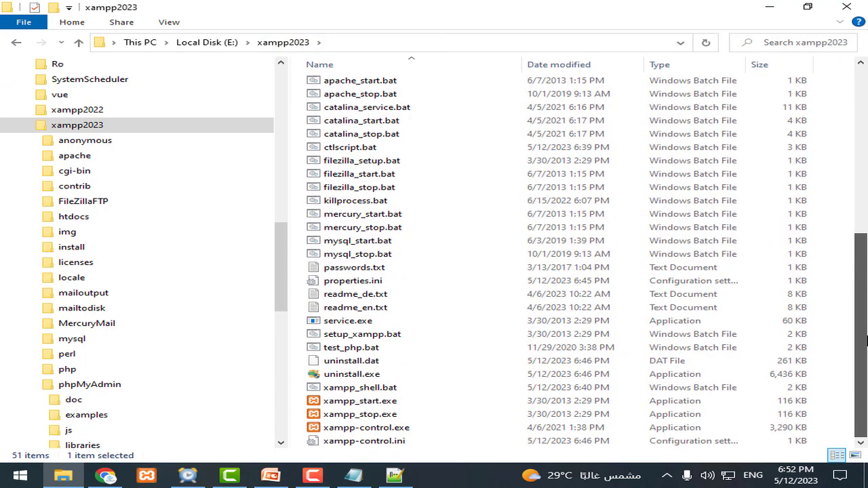
pyautogui.doubleClick(392, 429)
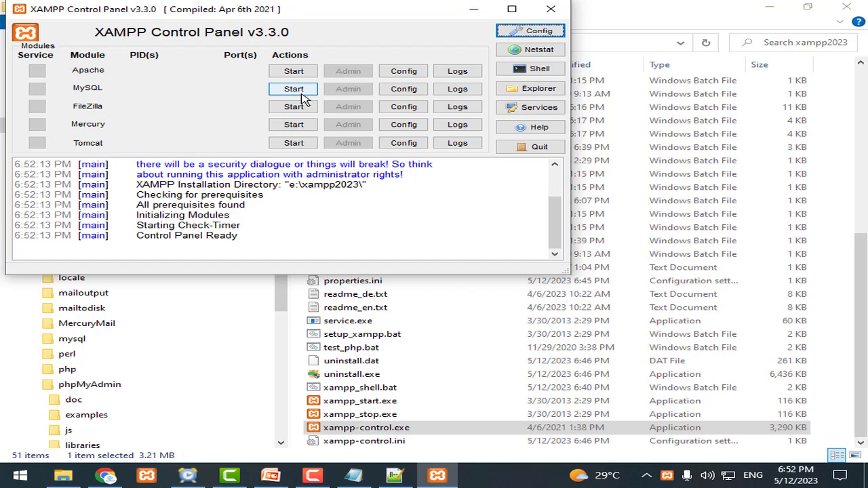
pyautogui.click(550, 9)
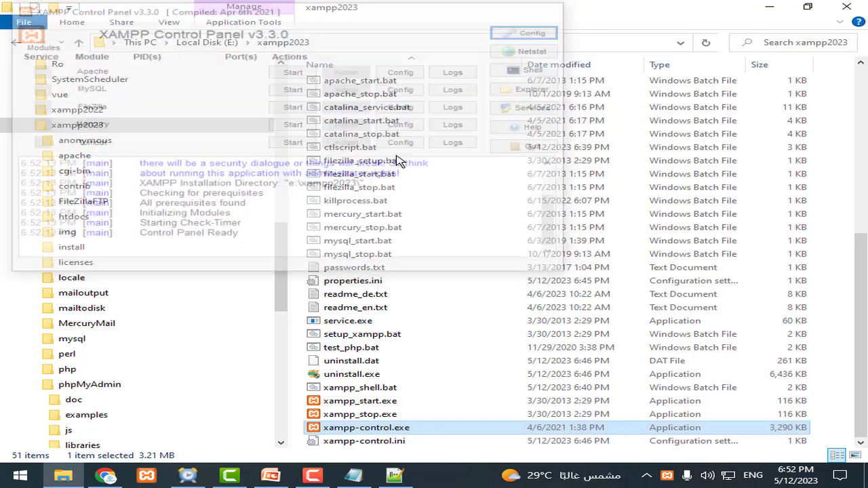
pyautogui.rightClick(398, 432)
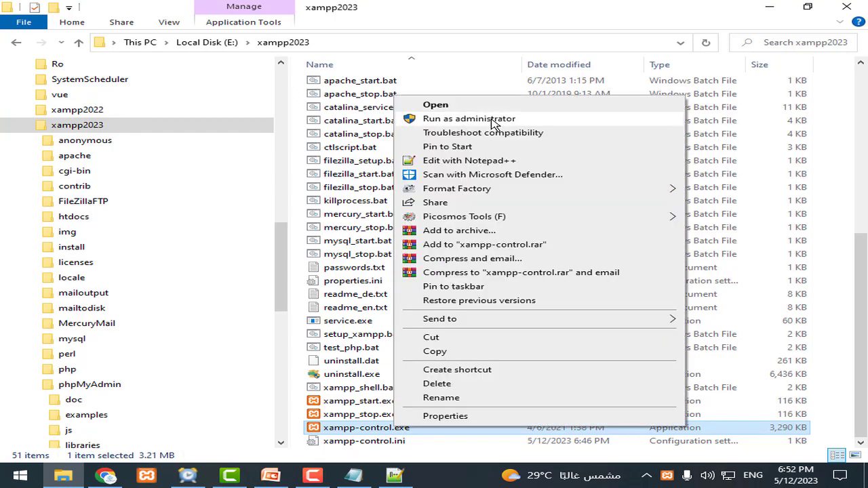
pyautogui.click(493, 122)
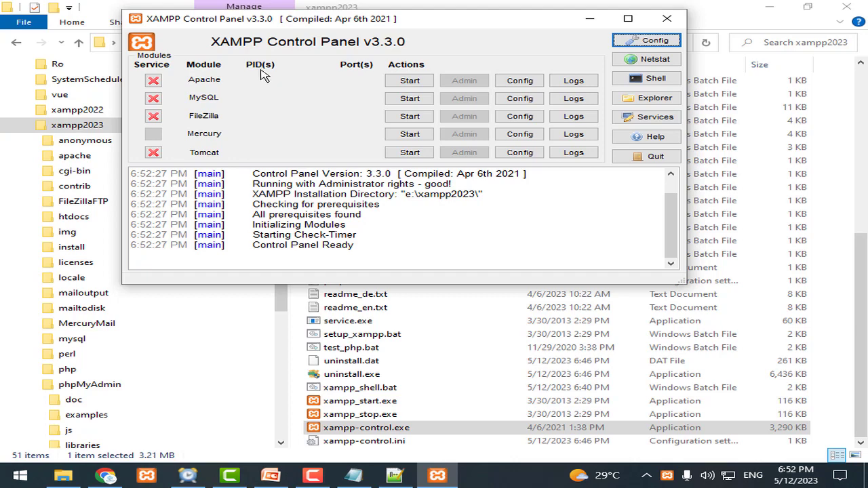
# Step: Install Apache and MySQL as services, start both, and open phpMyAdmin via Admin
pyautogui.click(153, 82)
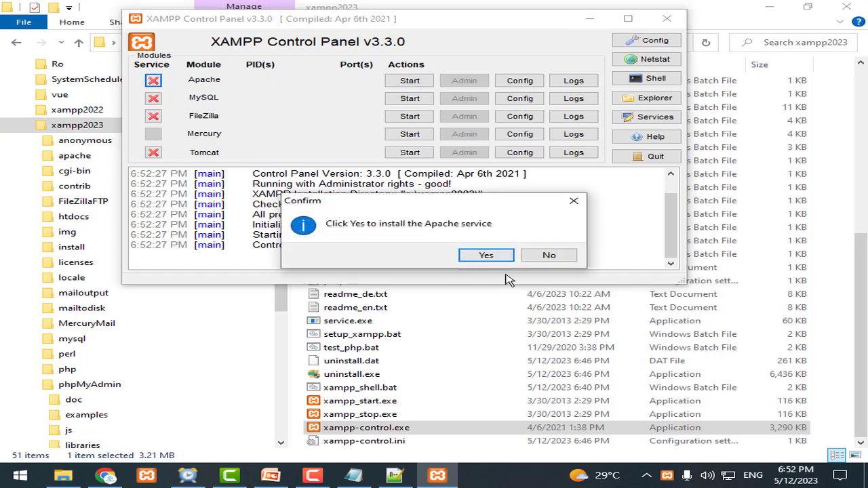
pyautogui.click(486, 256)
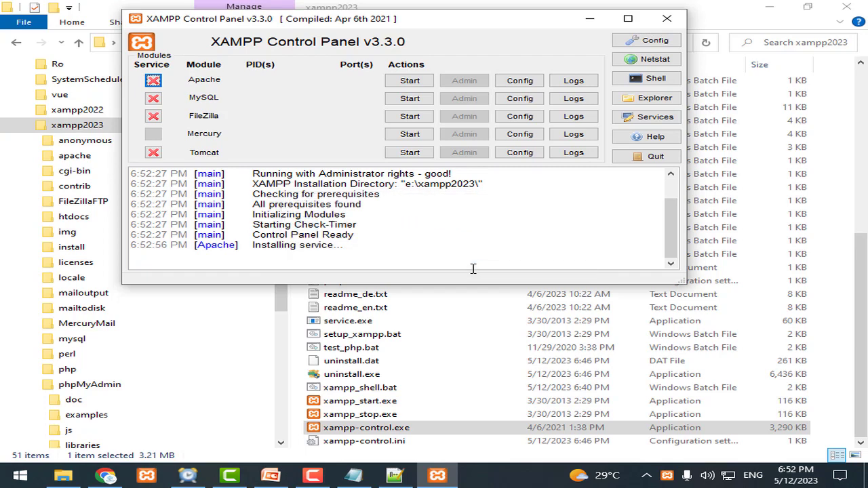
pyautogui.click(153, 98)
pyautogui.click(487, 253)
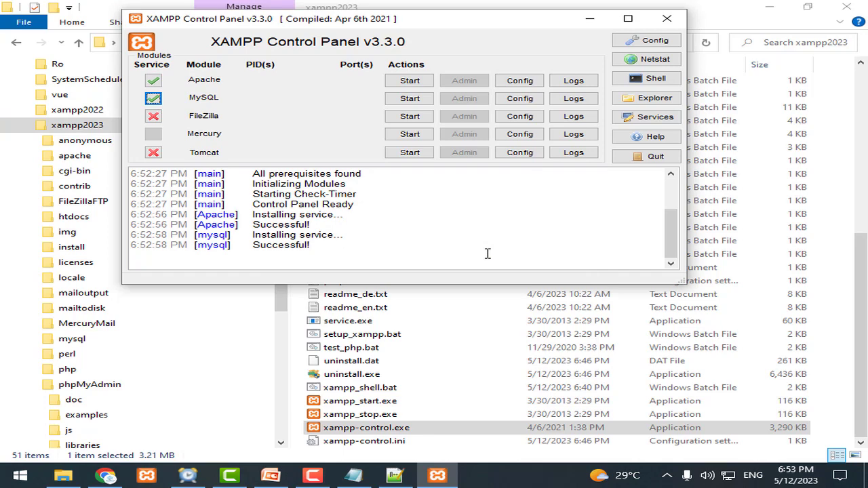
pyautogui.click(409, 81)
pyautogui.click(409, 99)
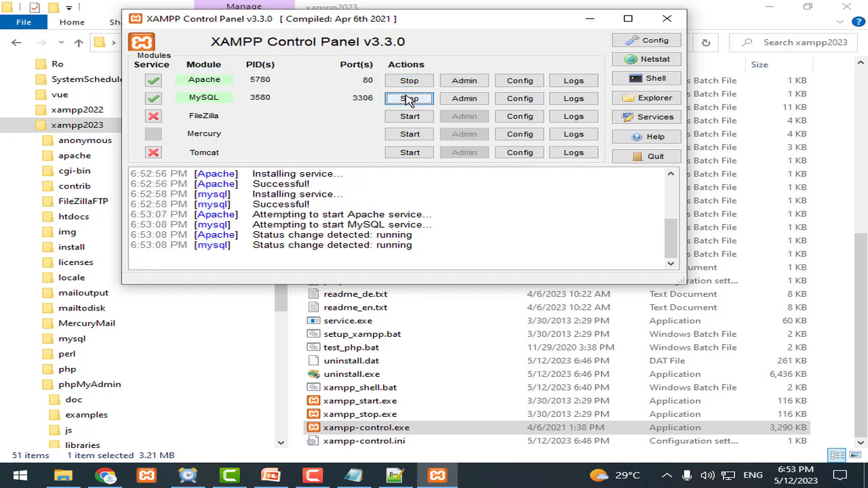
pyautogui.click(464, 98)
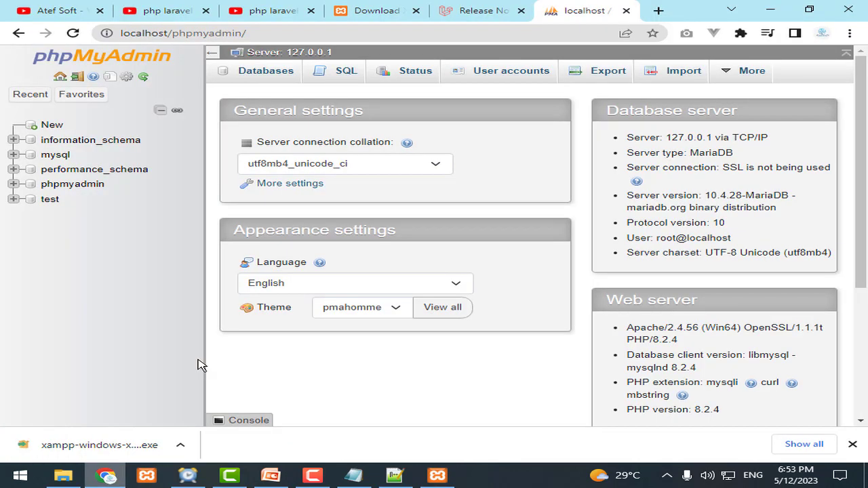
# Step: Go to User accounts and open Edit privileges for root on localhost
pyautogui.click(470, 33)
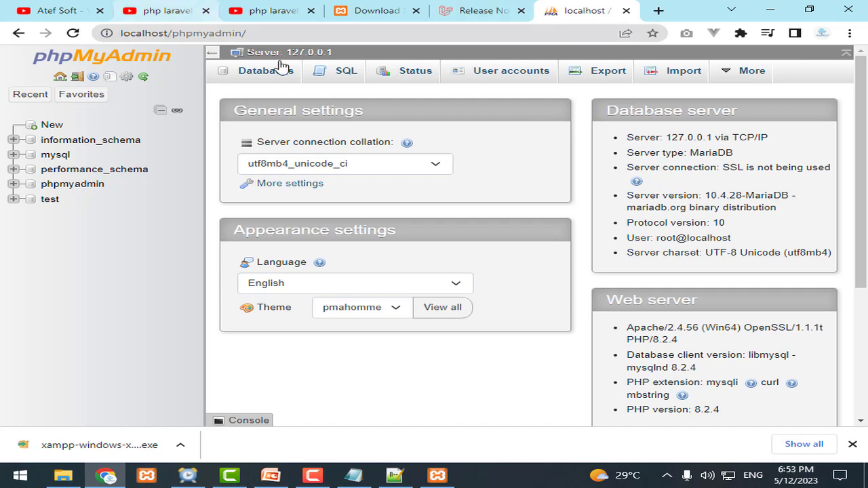
pyautogui.click(319, 26)
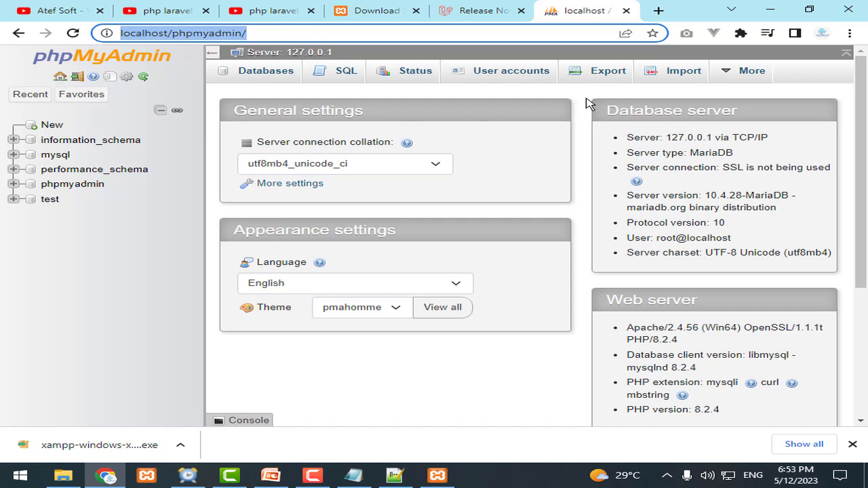
pyautogui.click(507, 73)
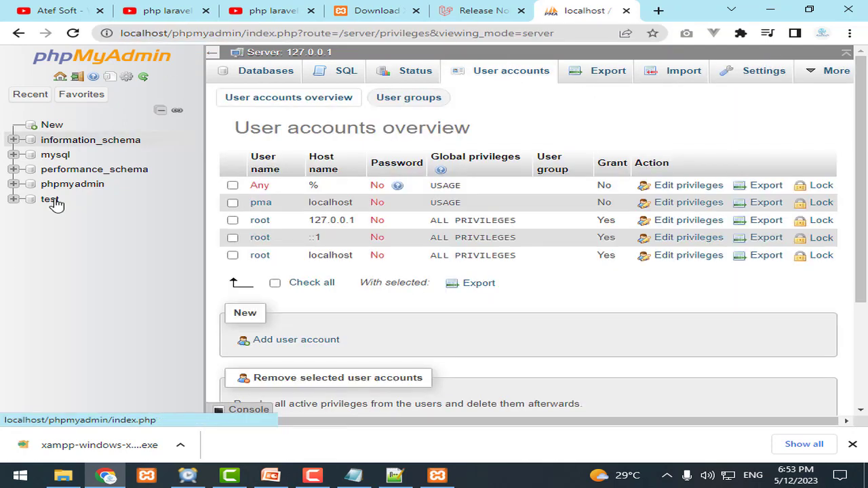
pyautogui.moveTo(307, 258); pyautogui.dragTo(519, 264)
pyautogui.click(593, 293)
pyautogui.click(703, 263)
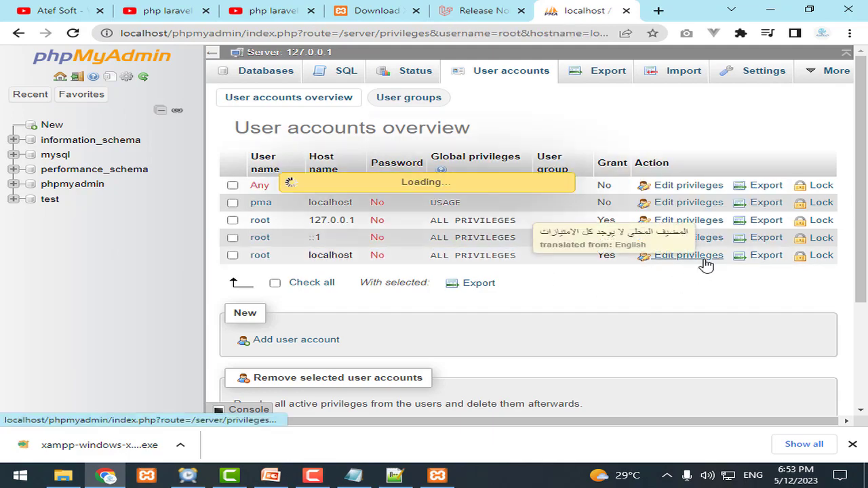
pyautogui.scroll(-3, 705, 265)
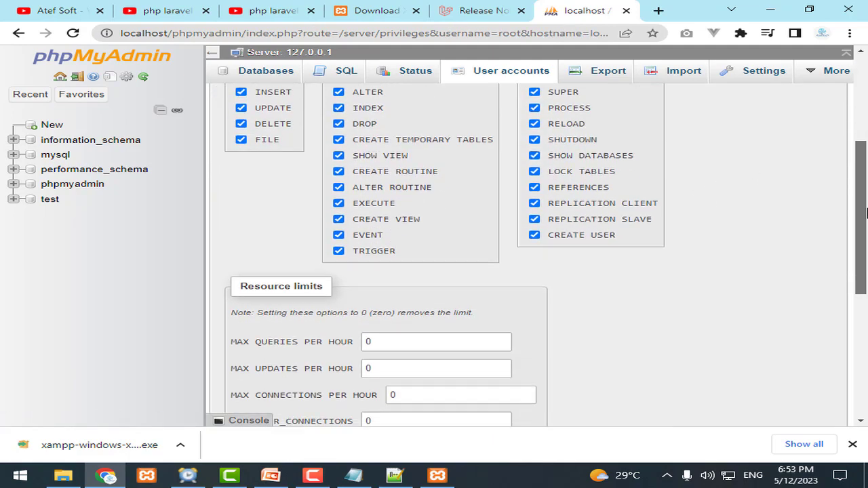
pyautogui.scroll(3, 840, 109)
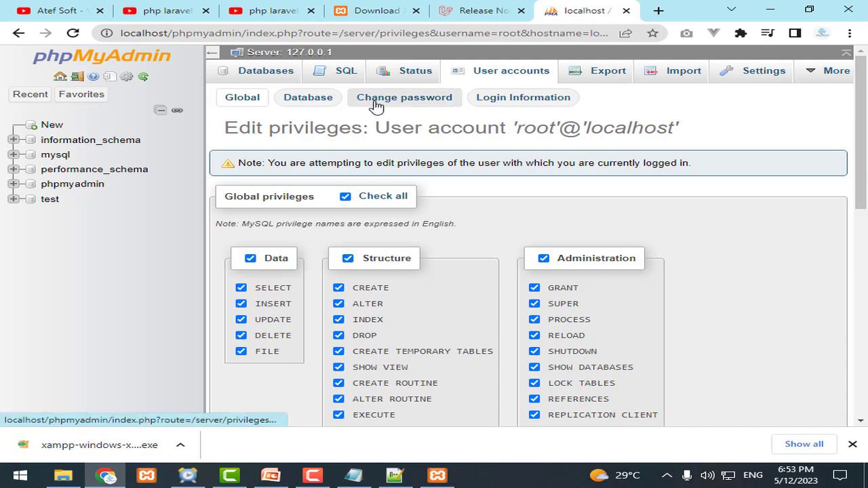
# Step: Open Change password for root and enter the new password in the first field
pyautogui.click(373, 103)
pyautogui.click(391, 242)
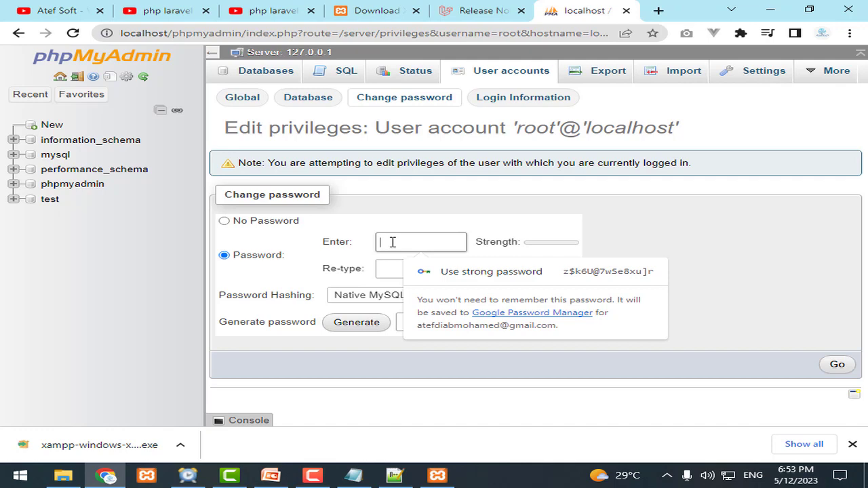
pyautogui.write('1')
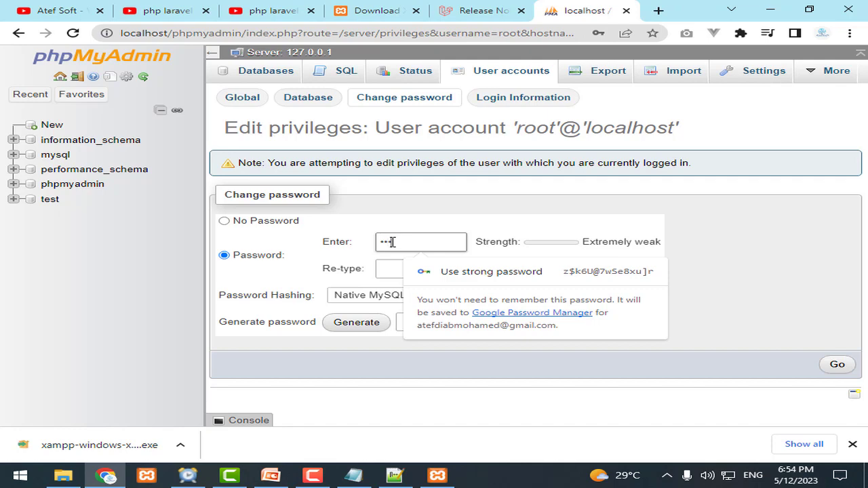
pyautogui.press('BackSpace')
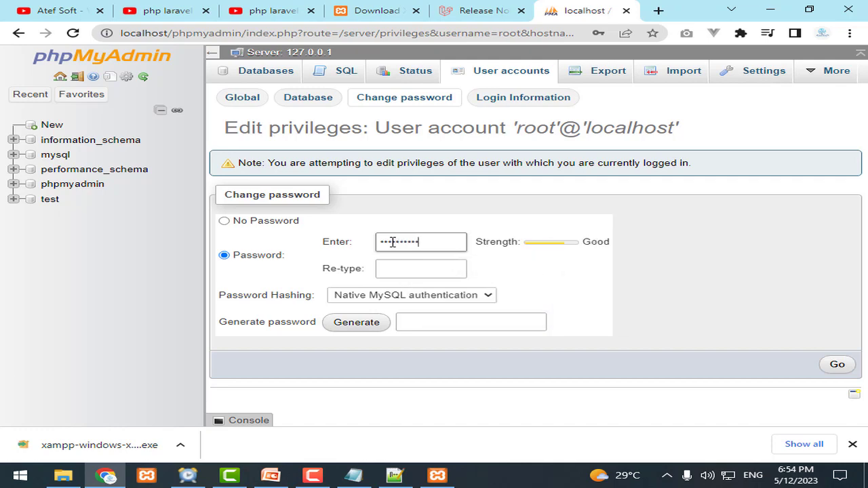
pyautogui.click(395, 271)
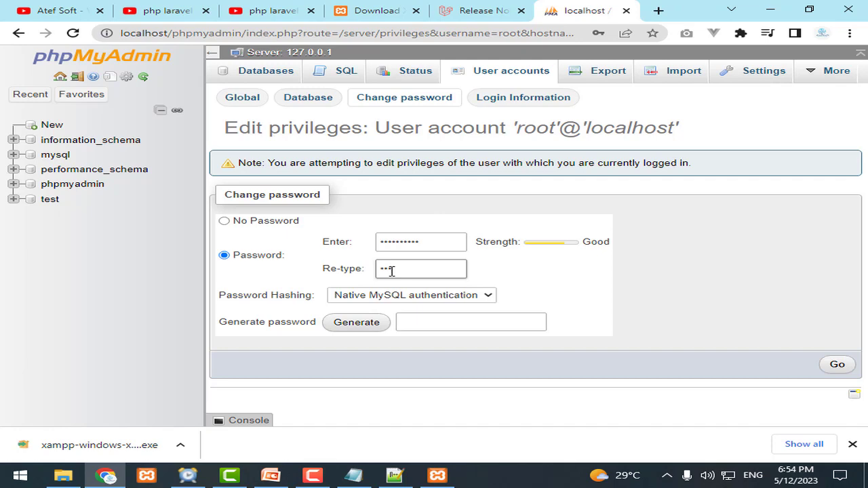
pyautogui.doubleClick(436, 245)
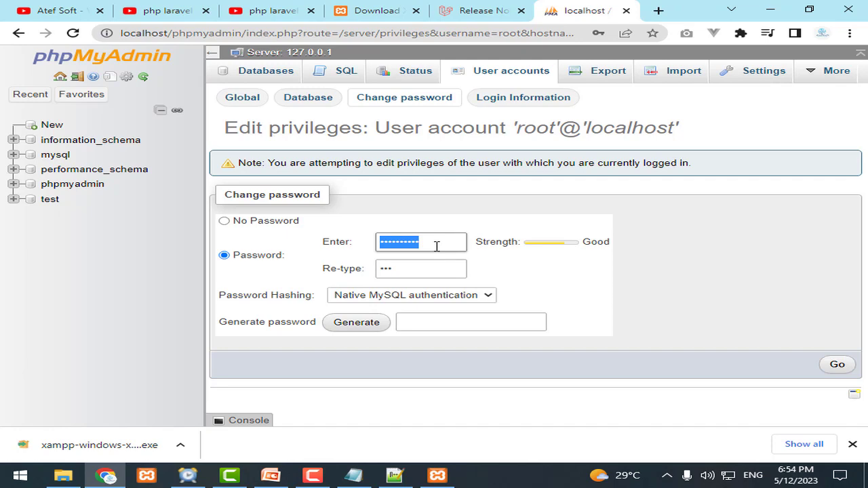
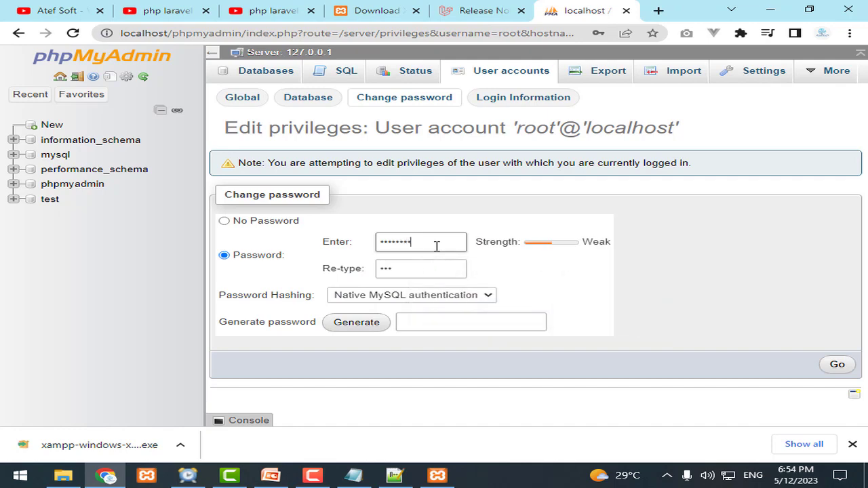
# Step: Re-type the new password in the confirmation field and submit it with Go
pyautogui.click(425, 264)
pyautogui.hotkey('ctrl', 'a')
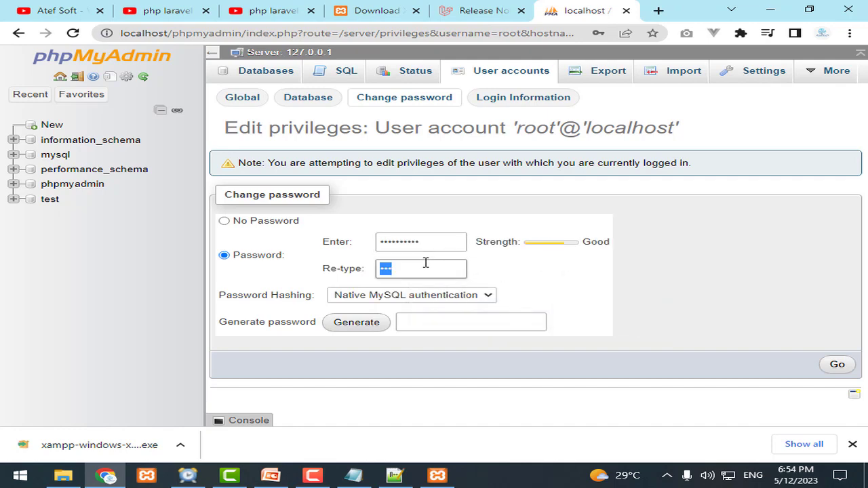
pyautogui.doubleClick(434, 241)
pyautogui.doubleClick(440, 269)
pyautogui.doubleClick(444, 245)
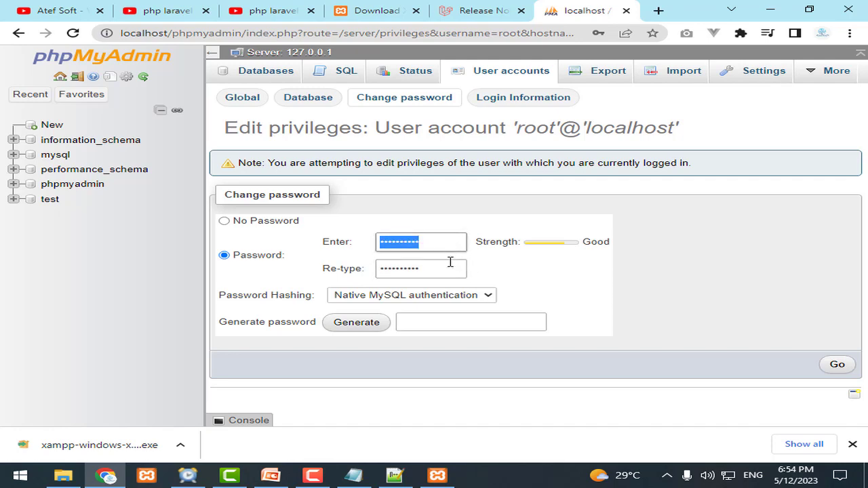
pyautogui.doubleClick(445, 267)
pyautogui.click(445, 245)
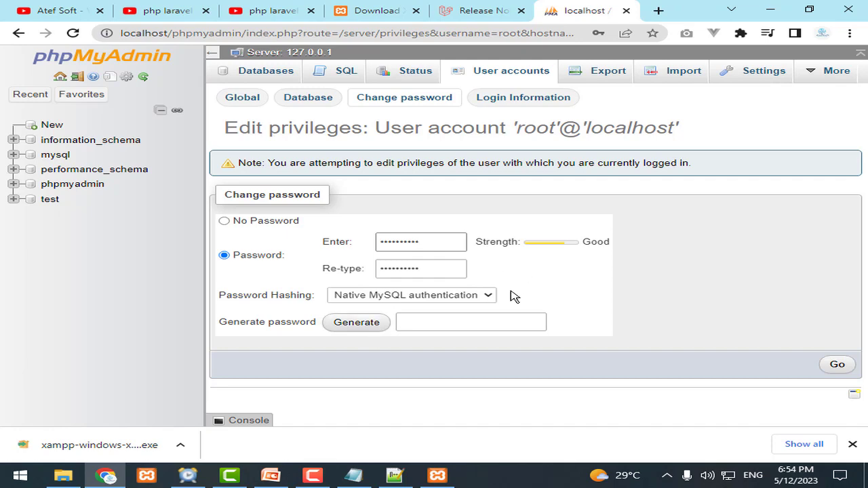
pyautogui.click(837, 366)
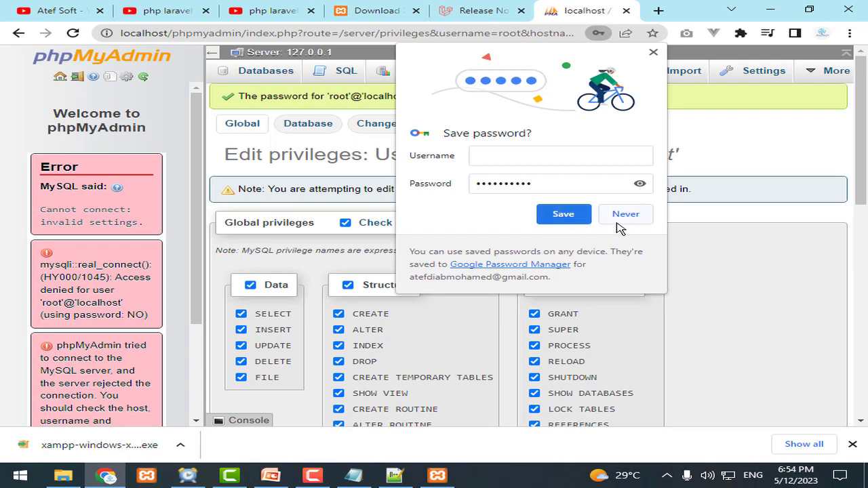
# Step: Decline saving the password, then reload phpMyAdmin from localhost and highlight its access-denied error
pyautogui.click(622, 219)
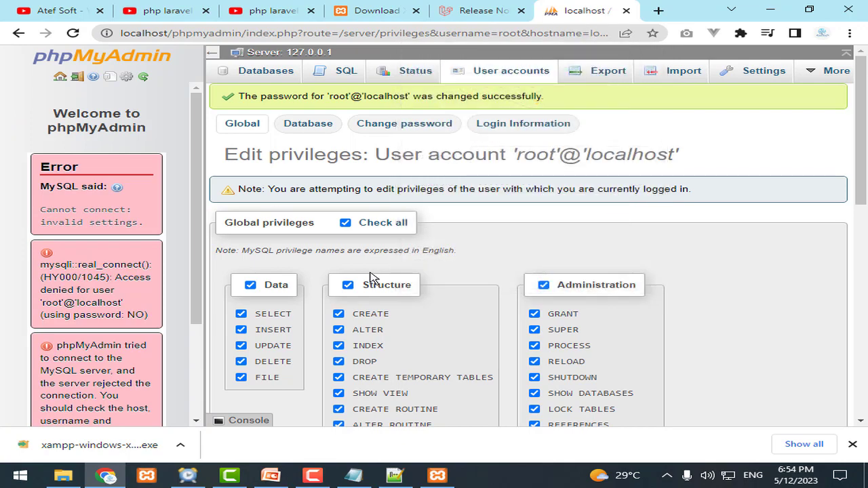
pyautogui.click(315, 32)
pyautogui.write('l')
pyautogui.press('Return')
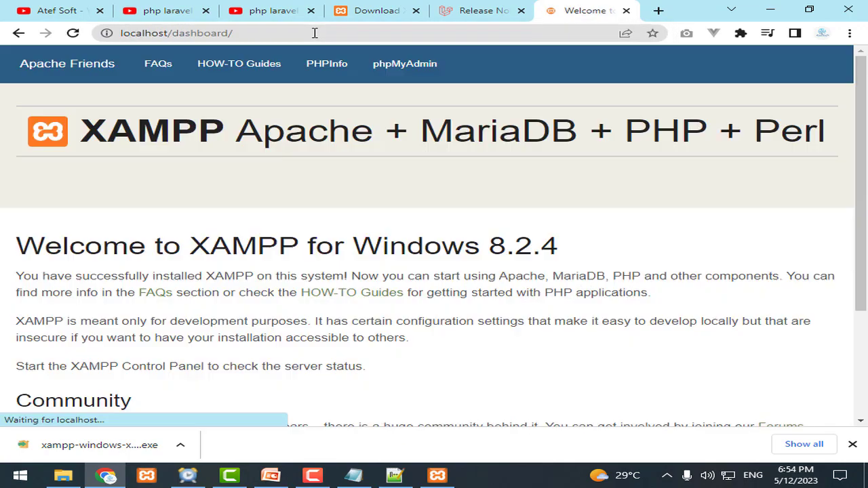
pyautogui.click(434, 68)
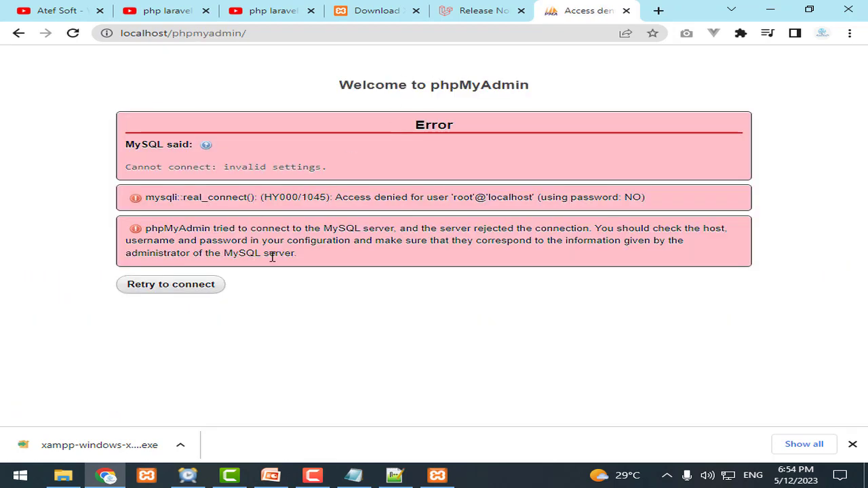
pyautogui.moveTo(228, 167); pyautogui.dragTo(651, 228)
# Step: Browse from the E: drive into the xampp2023\phpMyAdmin folder
pyautogui.click(63, 475)
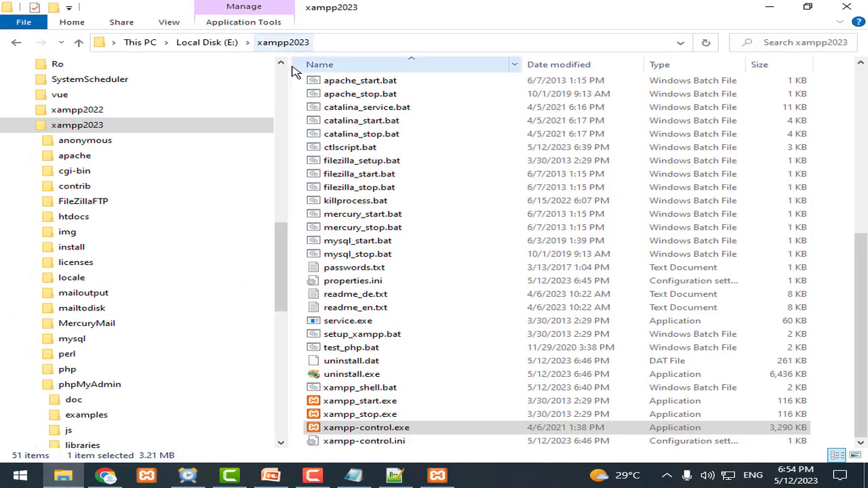
pyautogui.click(266, 44)
pyautogui.scroll(-1, 556, 258)
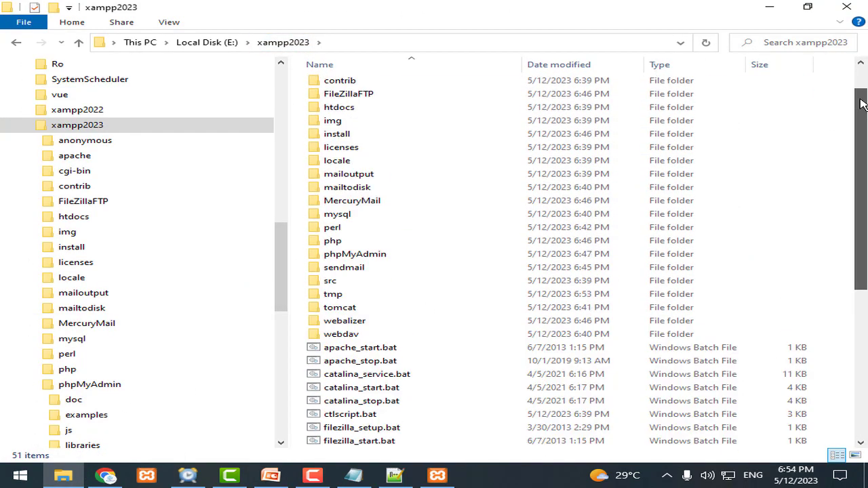
pyautogui.scroll(1, 556, 258)
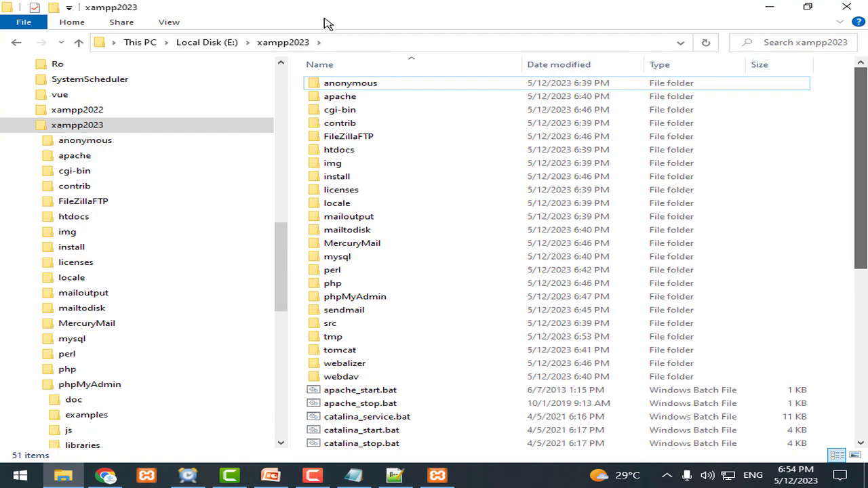
pyautogui.click(230, 43)
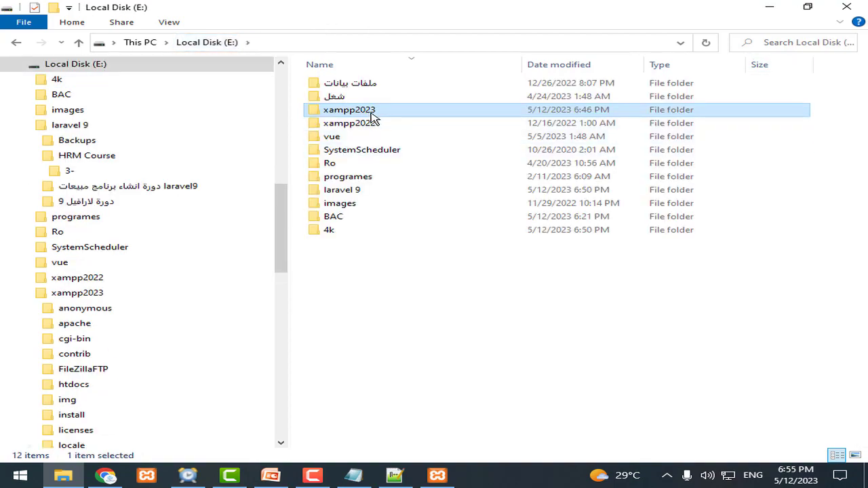
pyautogui.doubleClick(375, 115)
pyautogui.moveTo(861, 153)
pyautogui.mouseDown()
pyautogui.moveTo(865, 285)
pyautogui.moveTo(865, 166)
pyautogui.mouseUp()
pyautogui.doubleClick(372, 266)
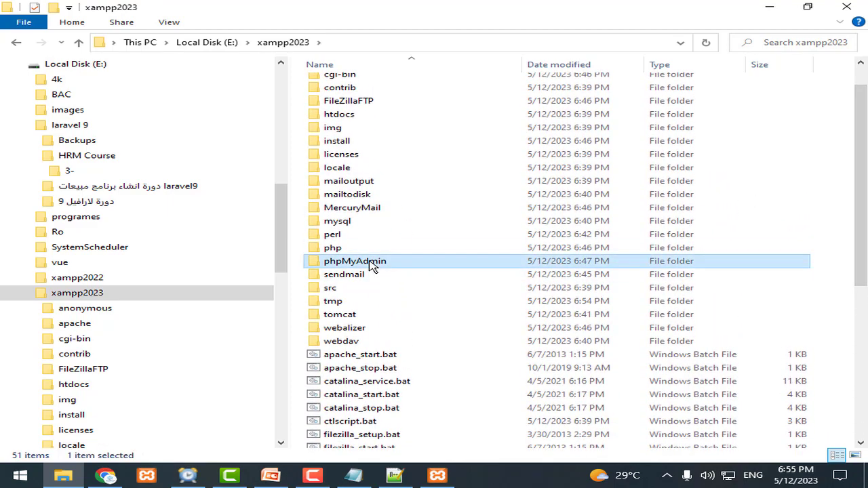
# Step: Open config.inc.php in Notepad++ via its Edit with Notepad++ context action
pyautogui.scroll(-1, 827, 213)
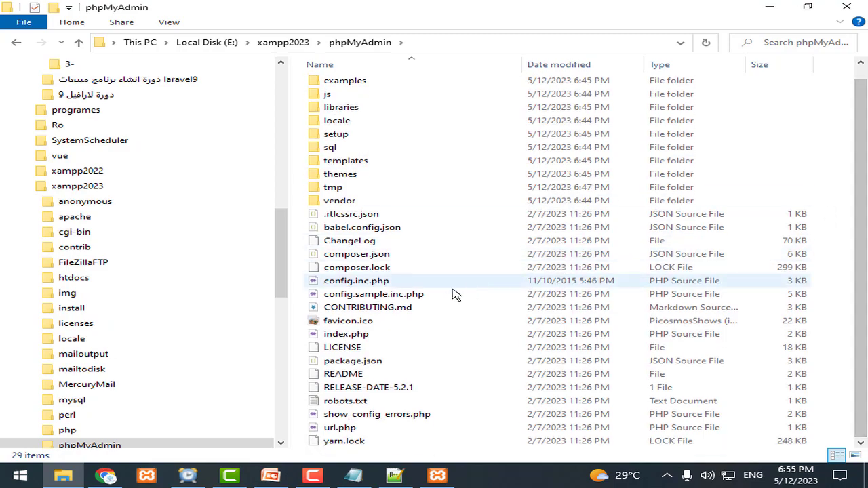
pyautogui.click(374, 284)
pyautogui.rightClick(375, 284)
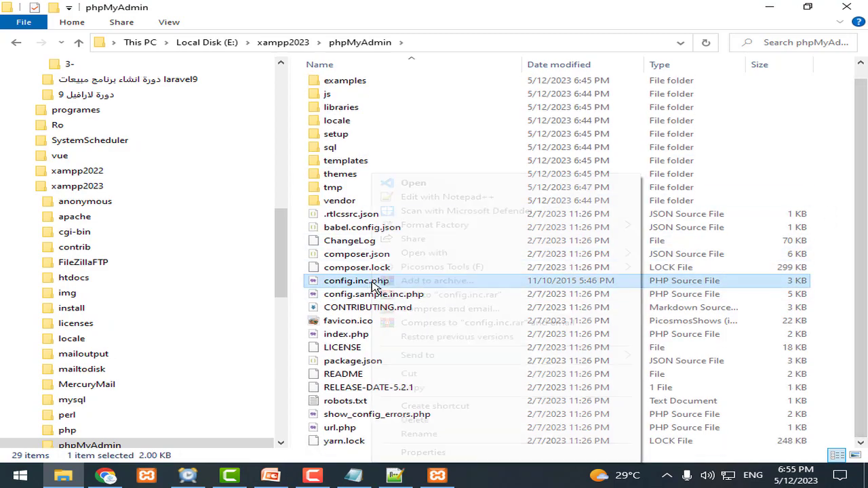
pyautogui.click(420, 192)
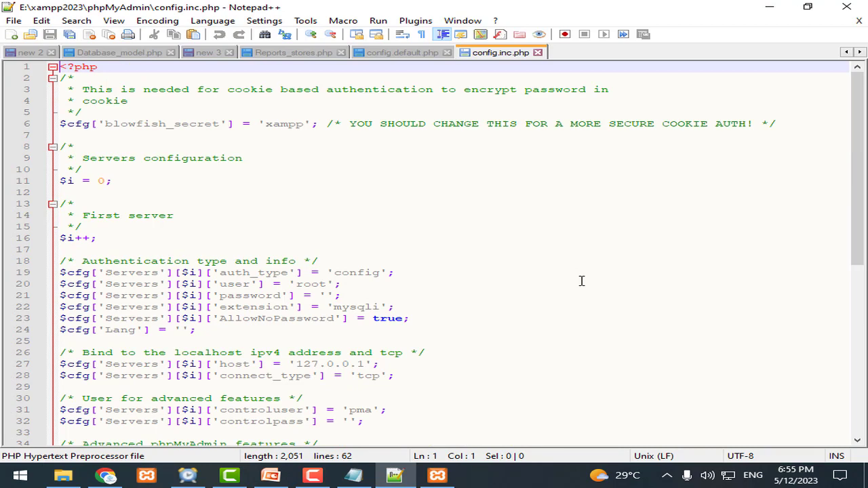
# Step: Change the auth_type value on line 19 from 'config' to 'cookie' and save
pyautogui.doubleClick(261, 273)
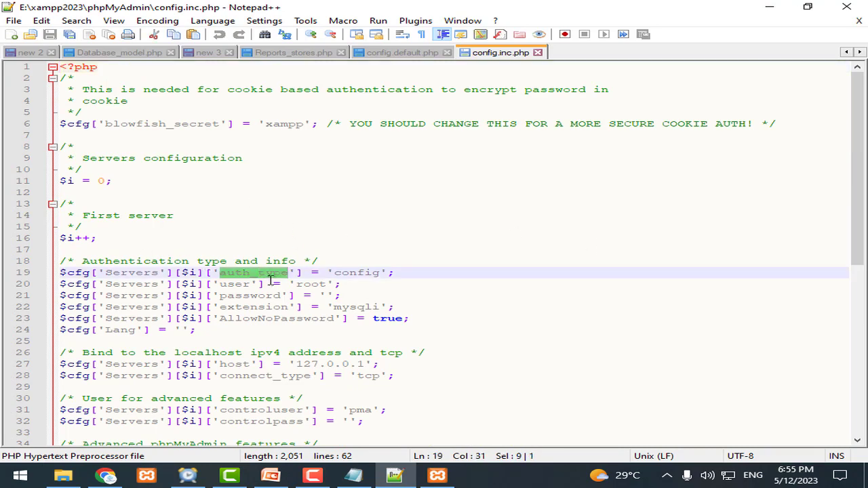
pyautogui.doubleClick(163, 261)
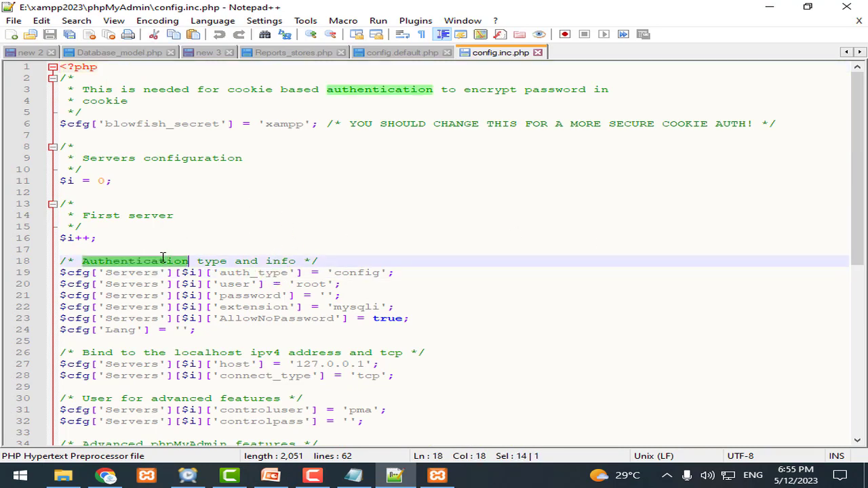
pyautogui.doubleClick(360, 273)
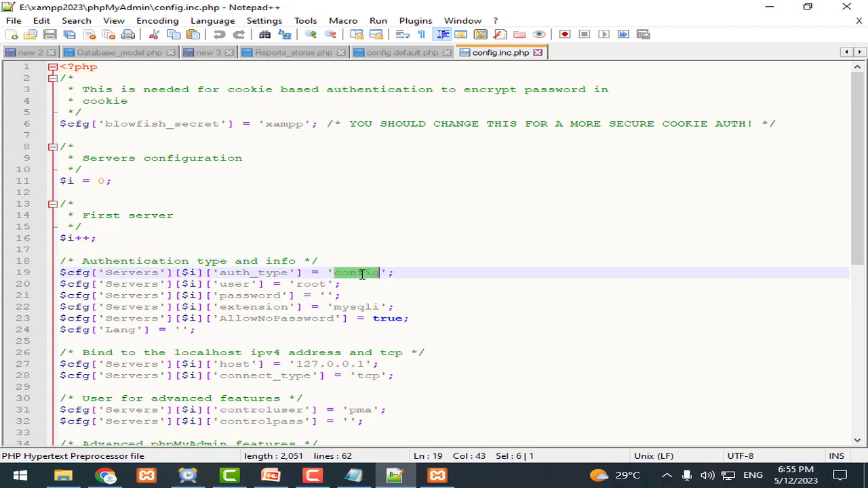
pyautogui.write('coo')
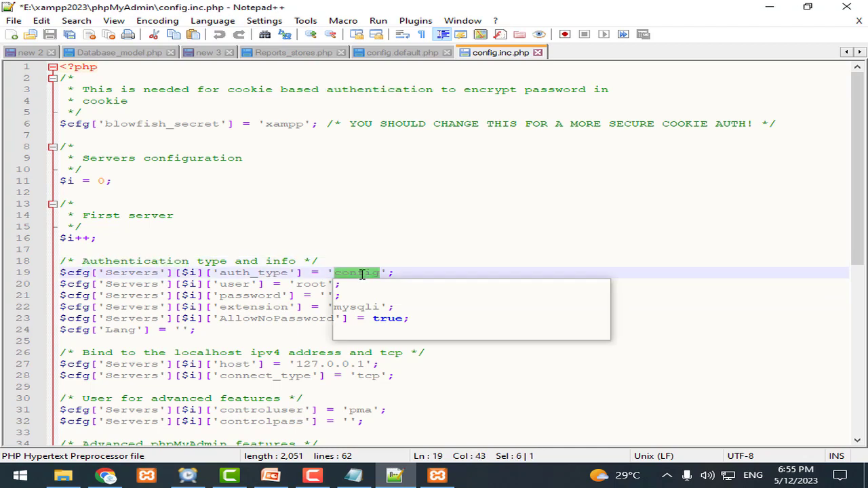
pyautogui.press('Return')
pyautogui.hotkey('ctrl', 's')
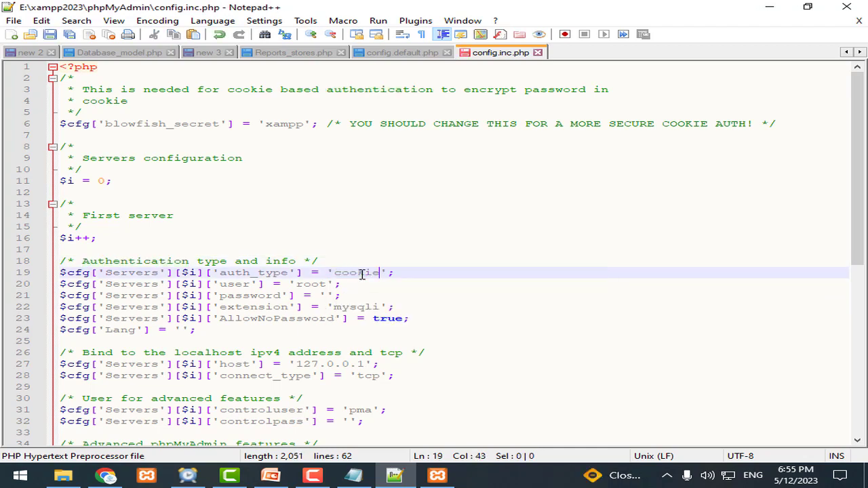
# Step: Enter root's password between the quotes on line 21 and save the file
pyautogui.doubleClick(362, 273)
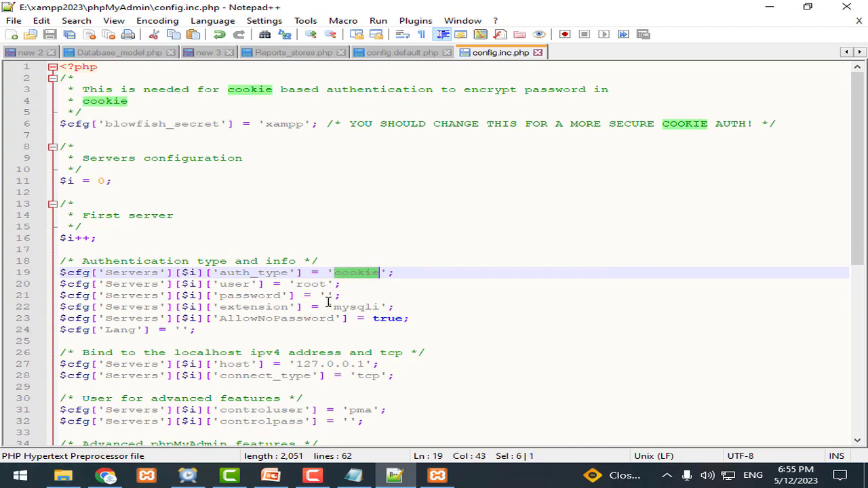
pyautogui.doubleClick(311, 284)
pyautogui.hotkey('ctrl', 'x')
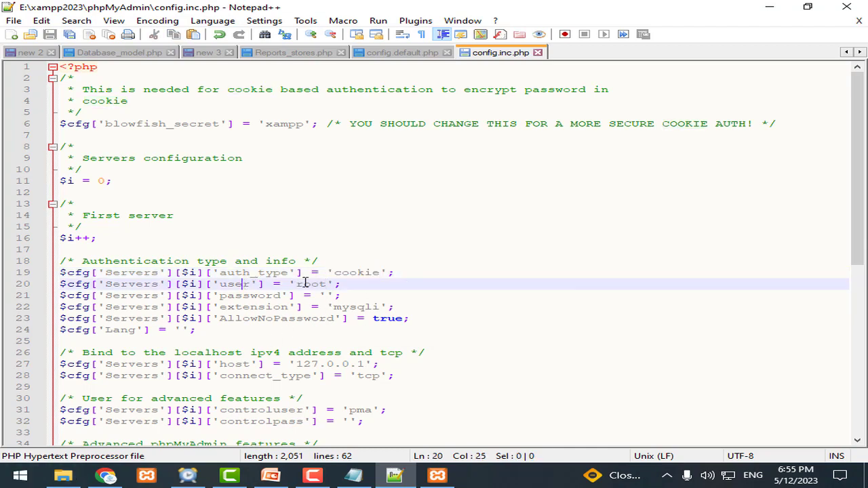
pyautogui.hotkey('ctrl', 'z')
pyautogui.doubleClick(258, 296)
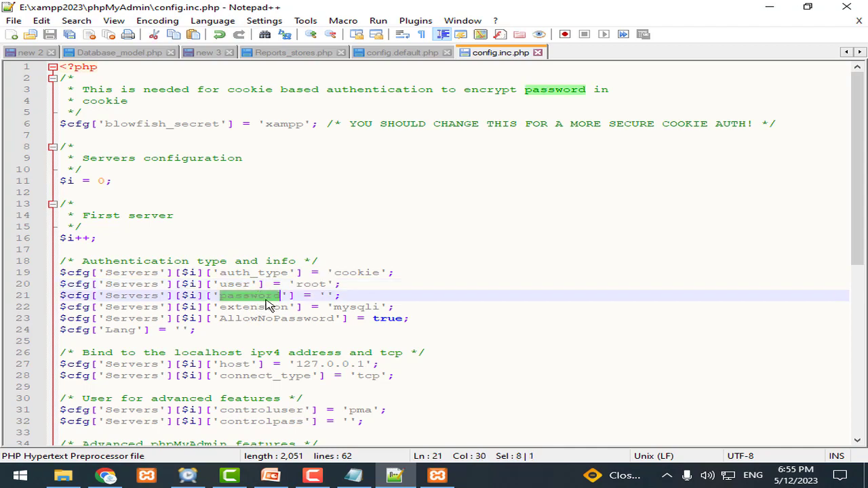
pyautogui.click(326, 295)
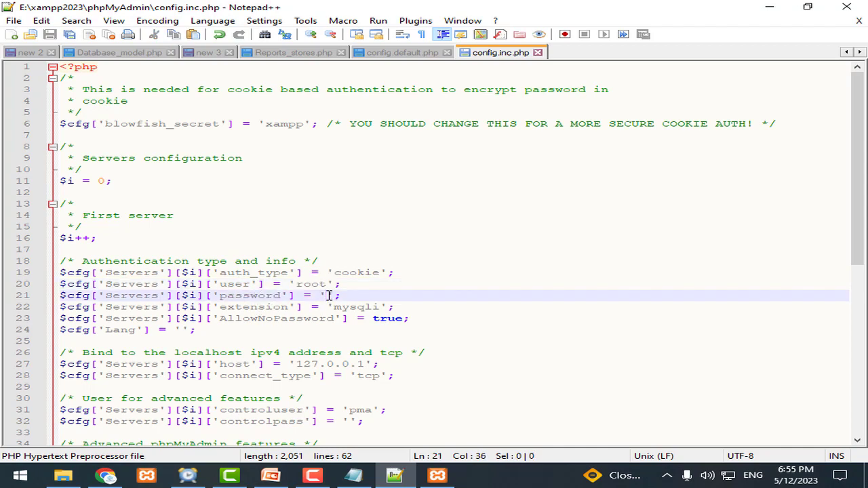
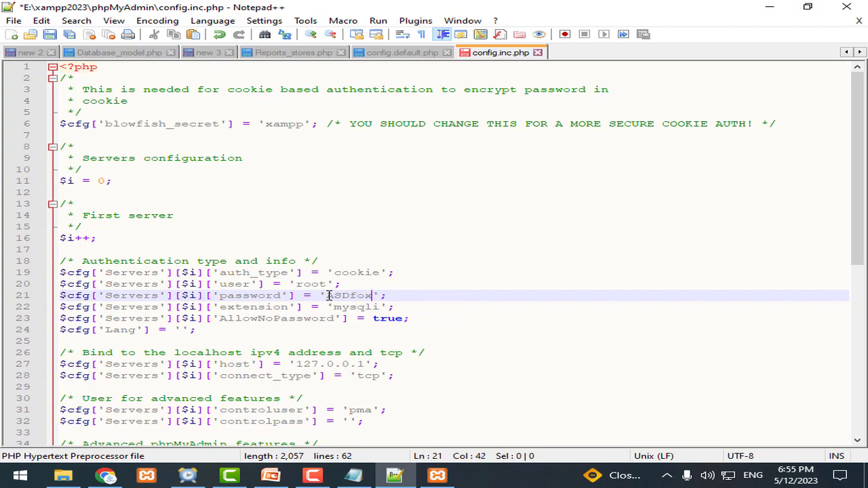
pyautogui.hotkey('ctrl', 's')
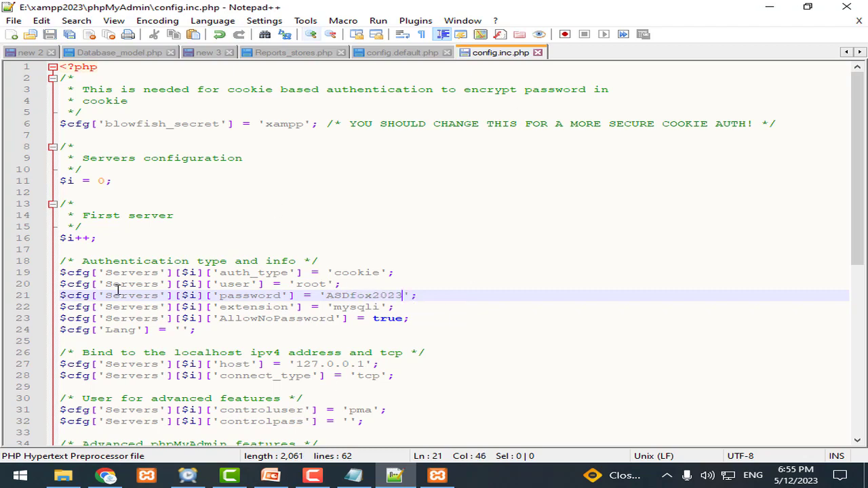
# Step: Review the cookie auth_type line, then return to the browser's phpMyAdmin error page
pyautogui.doubleClick(149, 260)
pyautogui.moveTo(225, 273); pyautogui.dragTo(445, 294)
pyautogui.click(429, 308)
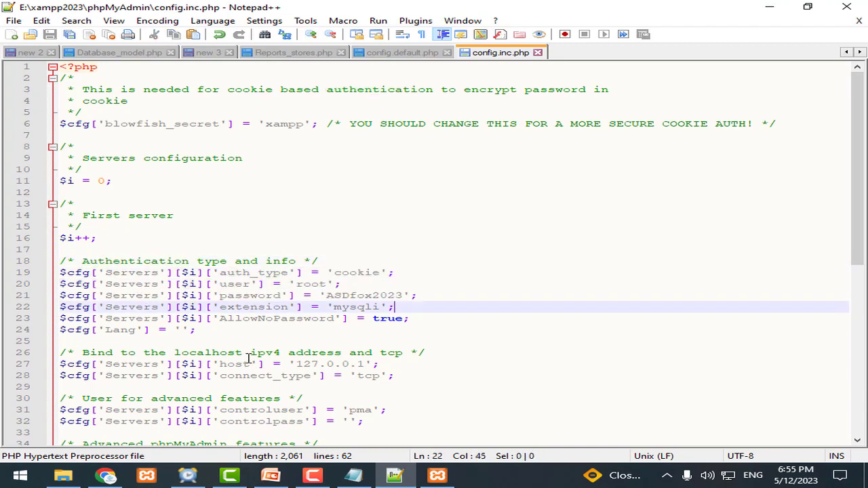
pyautogui.click(105, 475)
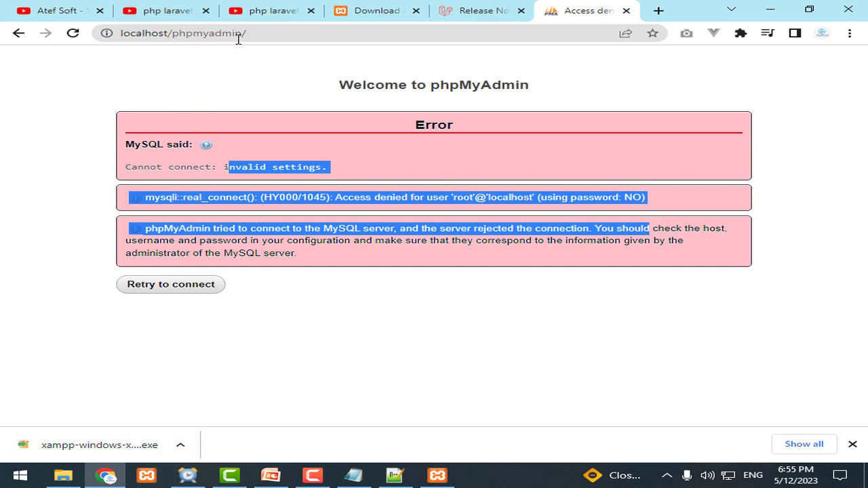
# Step: Reload phpMyAdmin to get the login form and sign in as root with the new password
pyautogui.click(238, 34)
pyautogui.press('Return')
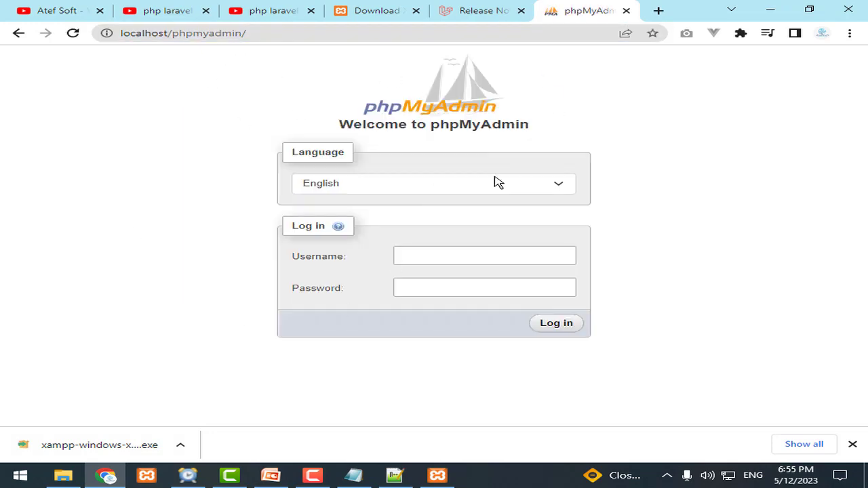
pyautogui.click(393, 475)
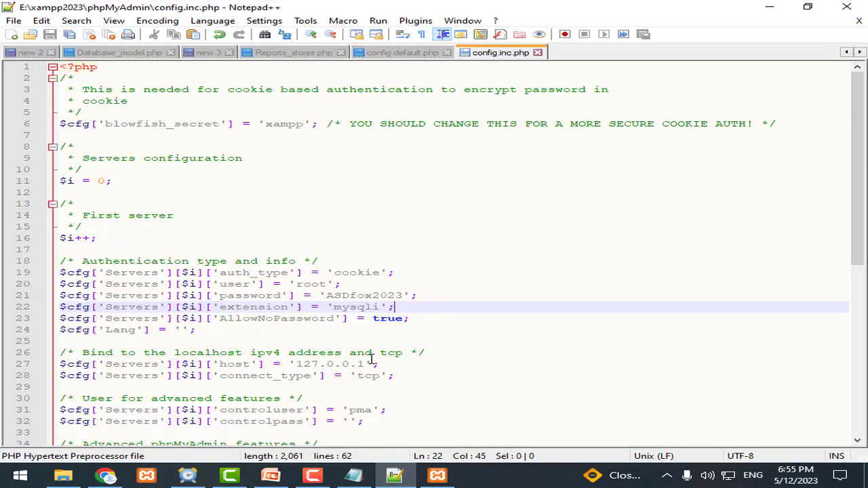
pyautogui.doubleClick(374, 273)
pyautogui.click(107, 475)
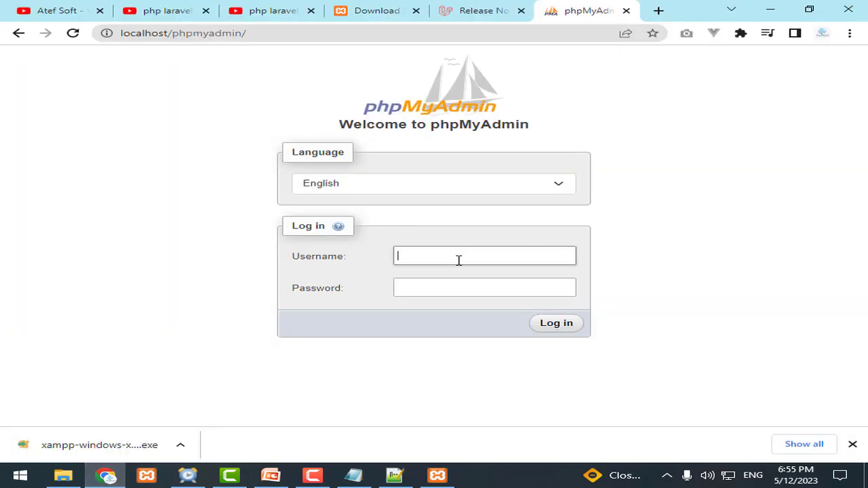
pyautogui.press('Tab')
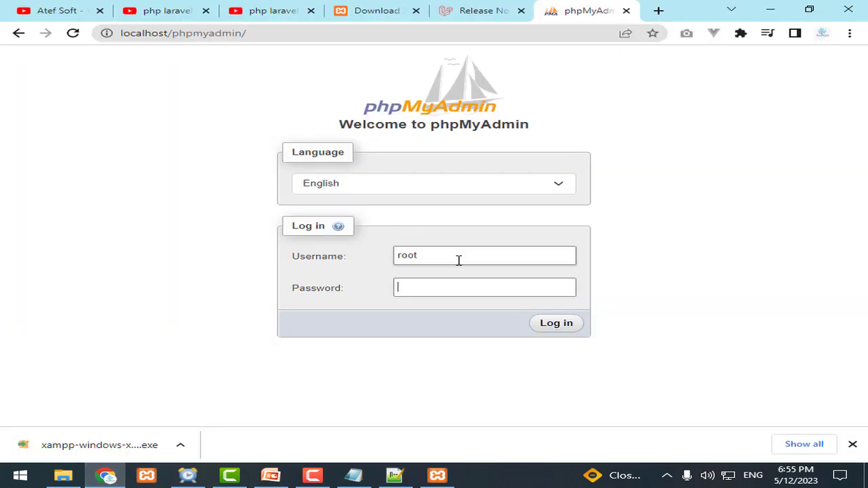
pyautogui.write('r')
pyautogui.press('Return')
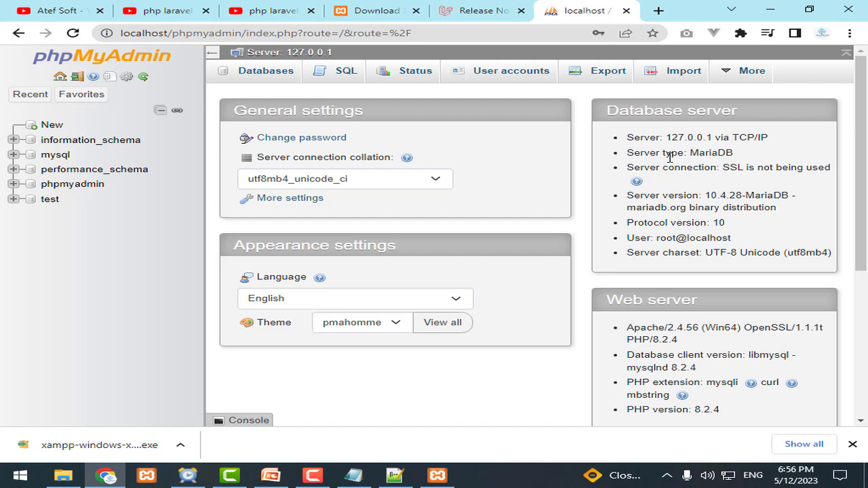
# Step: Check the stored root password on line 21 of config.inc.php, then return to phpMyAdmin
pyautogui.click(394, 476)
pyautogui.doubleClick(373, 295)
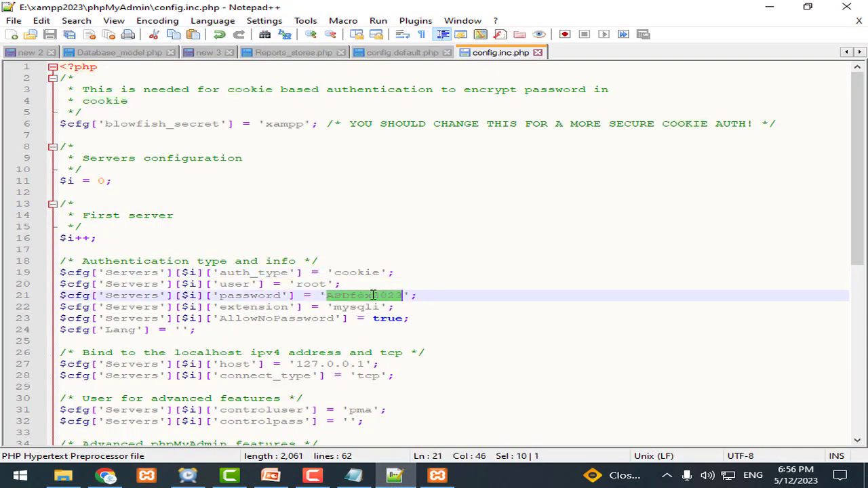
pyautogui.click(105, 475)
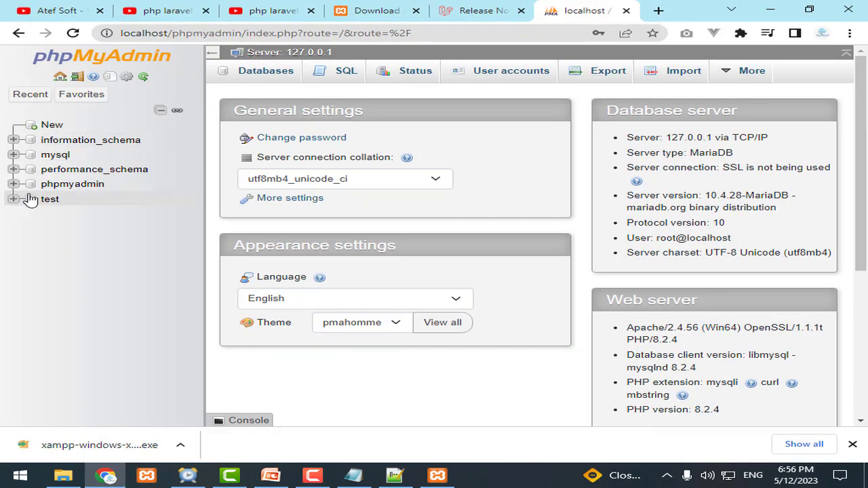
# Step: Log out to the phpMyAdmin login page and show the PowerPoint slide 'Work environment requirements'
pyautogui.click(77, 77)
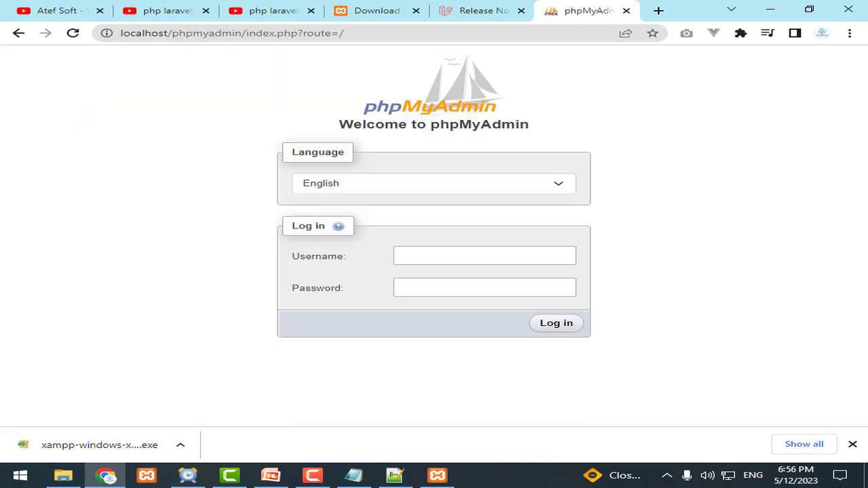
pyautogui.click(488, 248)
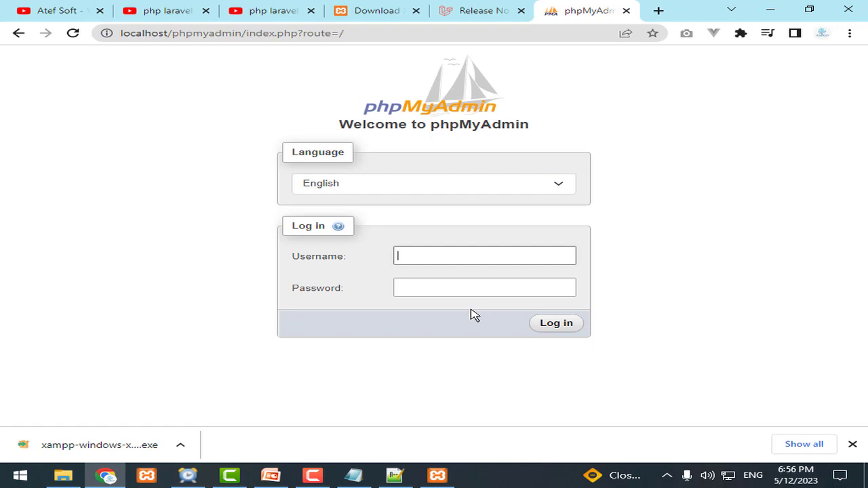
pyautogui.click(271, 475)
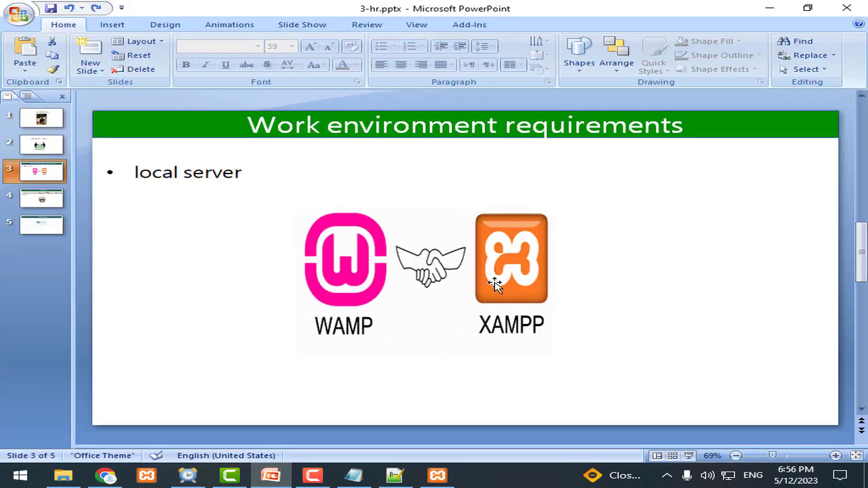